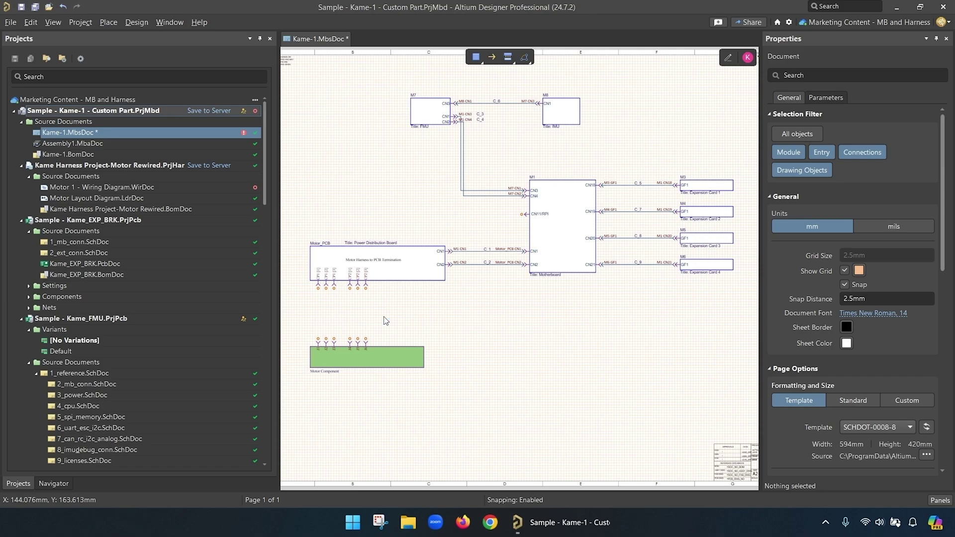
Scroll the Projects panel to reach Motor 1 - Wiring Diagram.WirDoc in the harness project
{"action": "scroll", "coordinate": [265, 156], "scroll_direction": "down", "scroll_amount": 1}
{"action": "left_click_drag", "start_coordinate": [265, 156], "coordinate": [264, 130]}
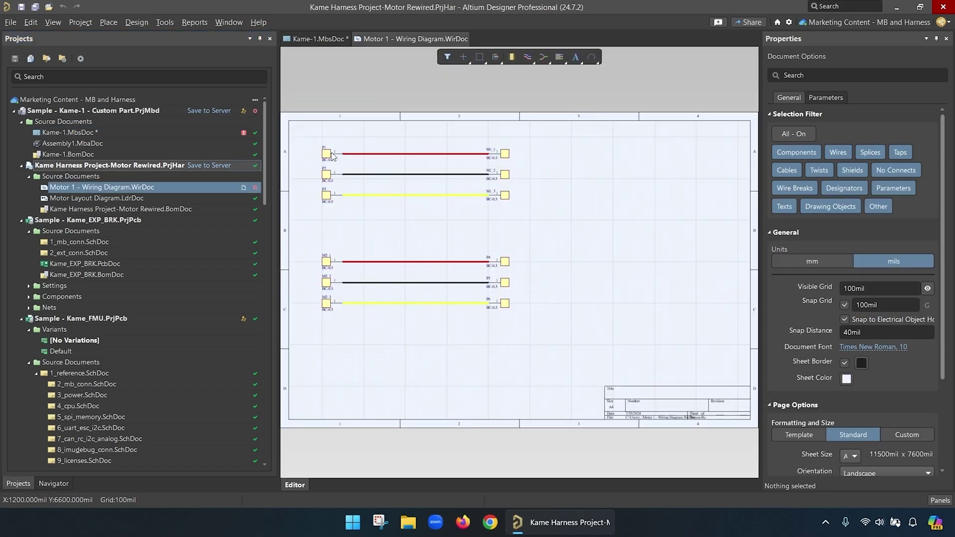
{"action": "scroll", "coordinate": [330, 154], "scroll_direction": "up", "scroll_amount": 3, "text": "ctrl"}
{"action": "scroll", "coordinate": [373, 169], "scroll_direction": "down", "scroll_amount": 2, "text": "ctrl"}
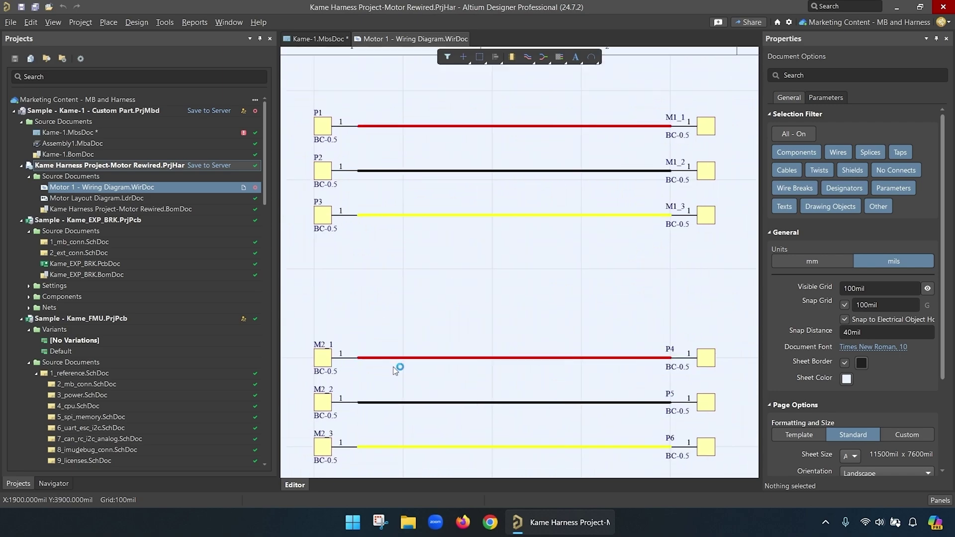
{"action": "scroll", "coordinate": [409, 271], "scroll_direction": "down", "scroll_amount": 1, "text": "ctrl"}
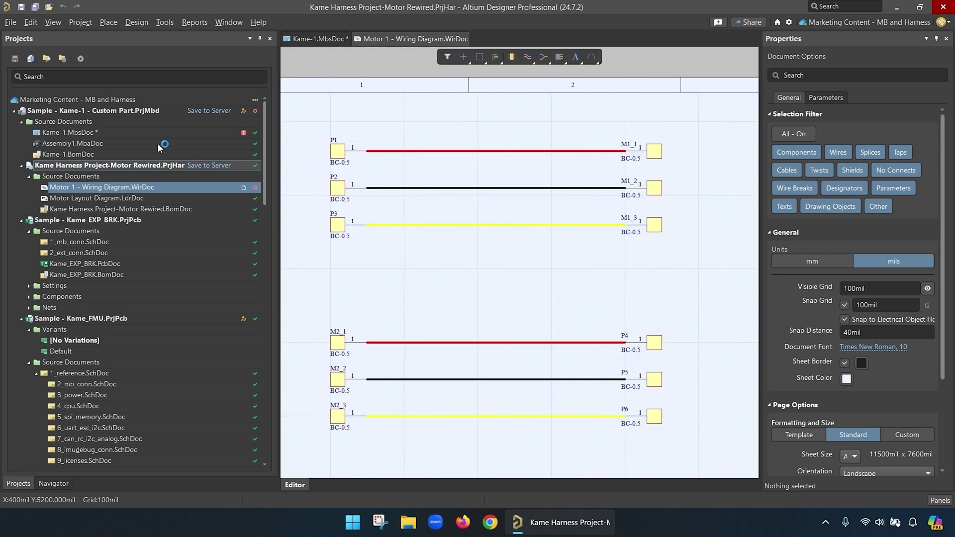
{"action": "left_click", "coordinate": [67, 132]}
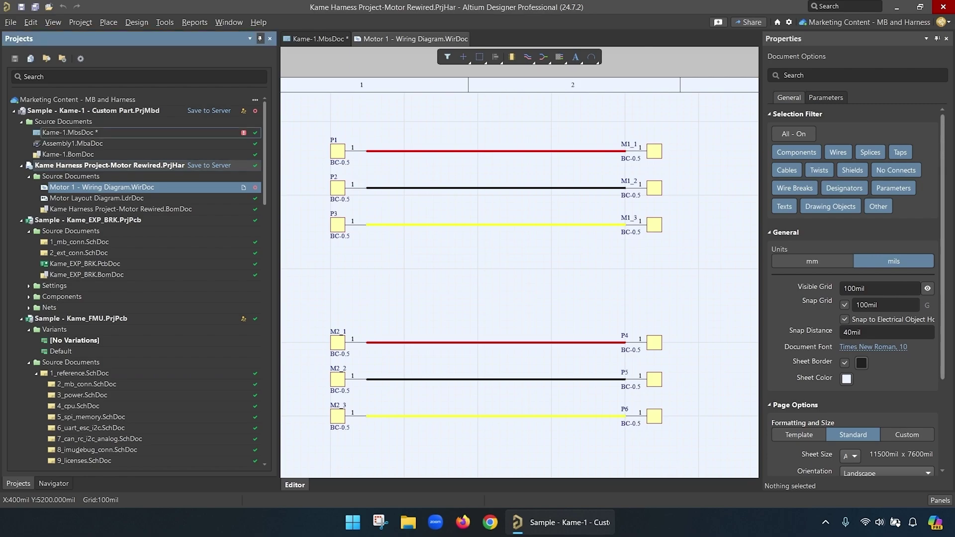
{"action": "scroll", "coordinate": [301, 341], "scroll_direction": "up", "scroll_amount": 3, "text": "ctrl"}
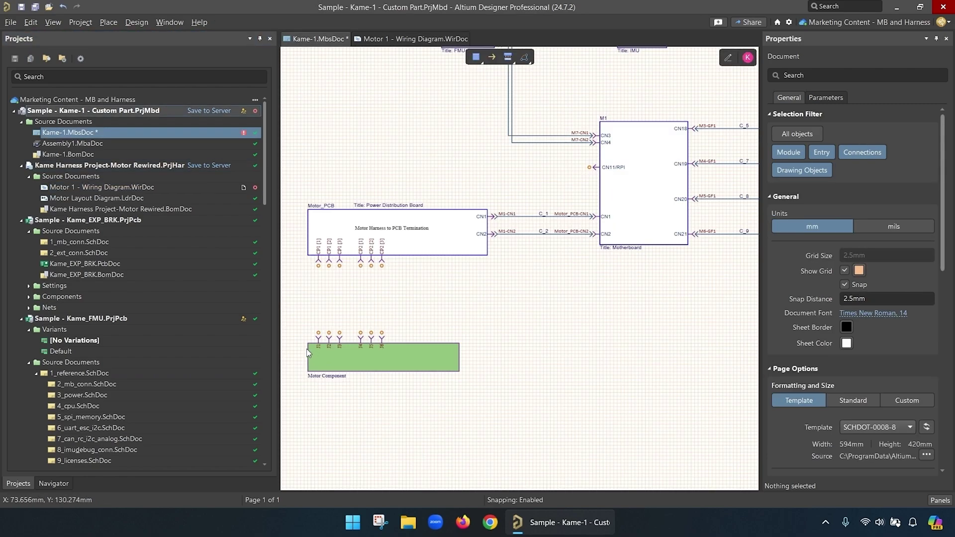
{"action": "scroll", "coordinate": [297, 338], "scroll_direction": "up", "scroll_amount": 3, "text": "ctrl"}
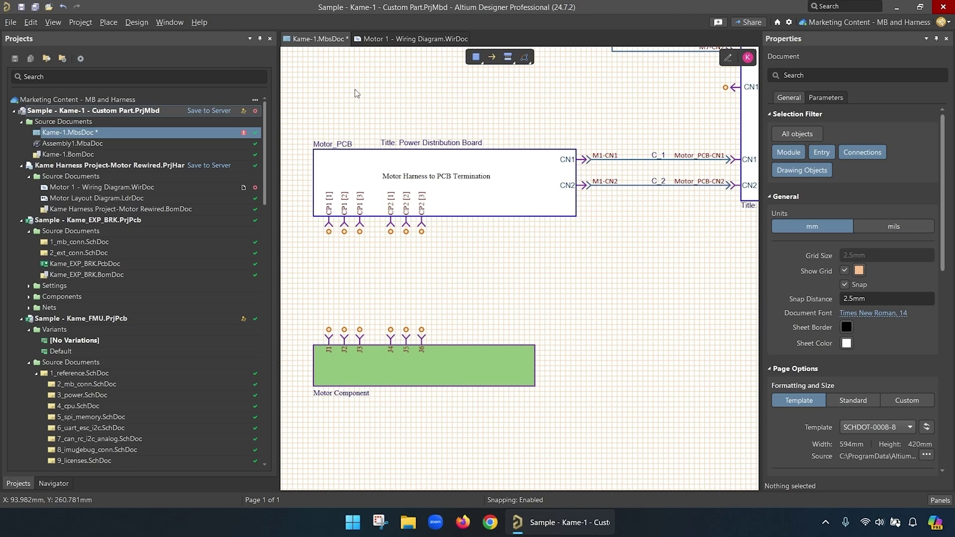
{"action": "left_click", "coordinate": [381, 40]}
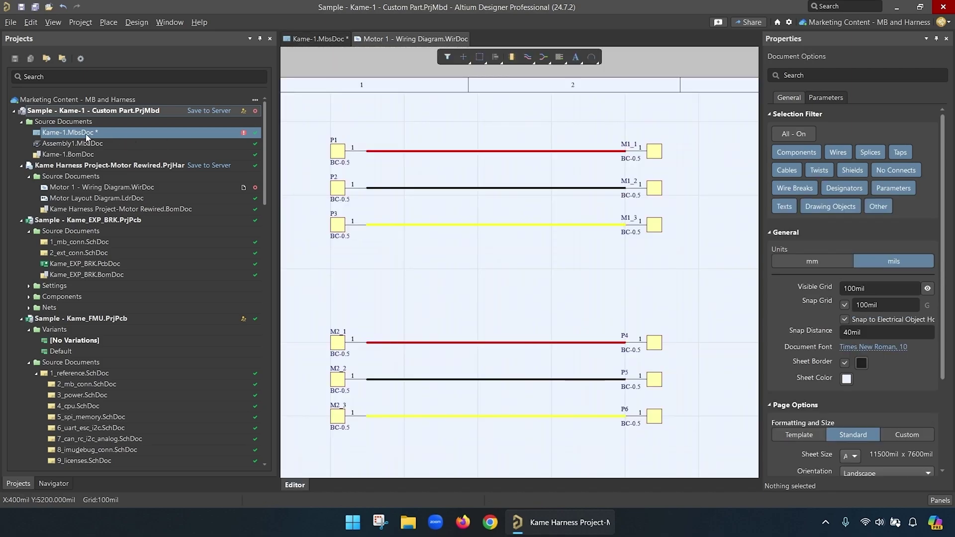
{"action": "right_click", "coordinate": [82, 167]}
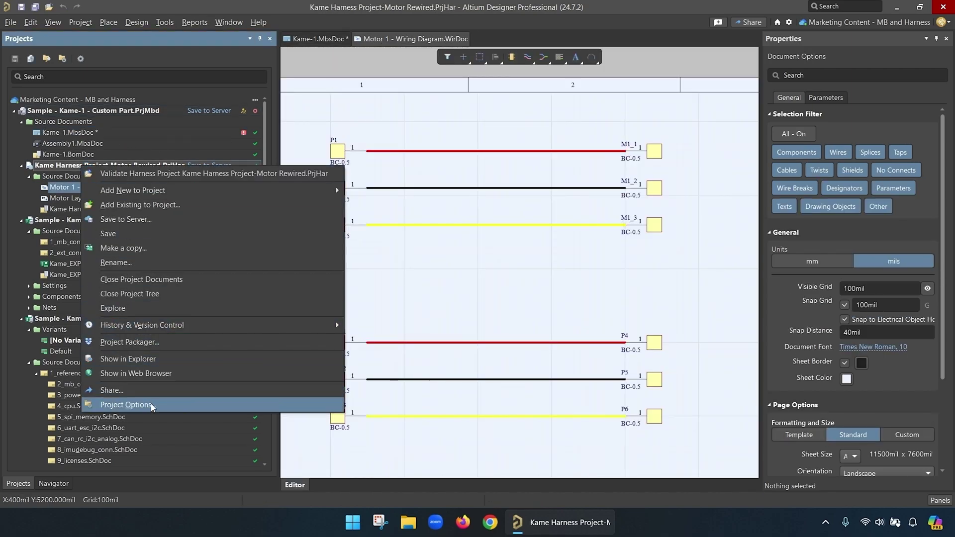
{"action": "left_click", "coordinate": [125, 405]}
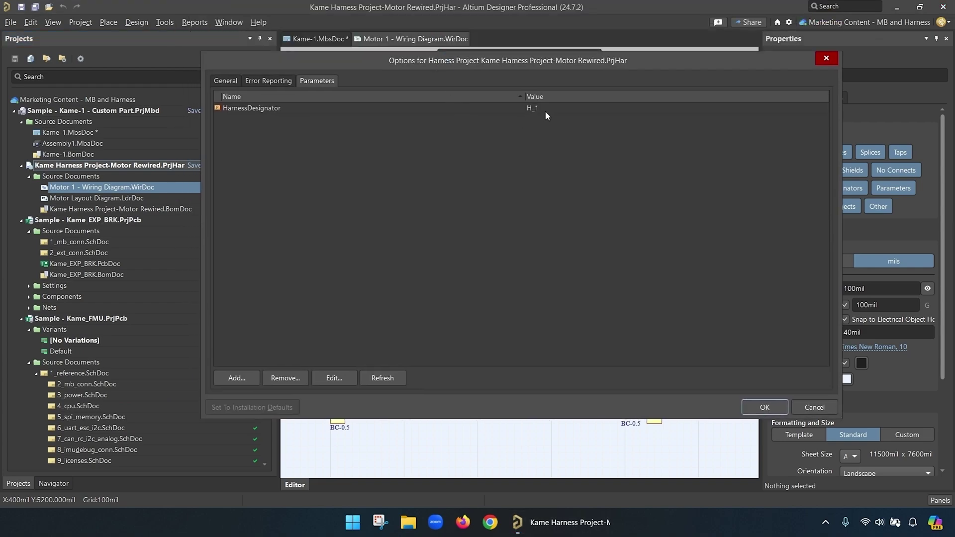
{"action": "double_click", "coordinate": [551, 108]}
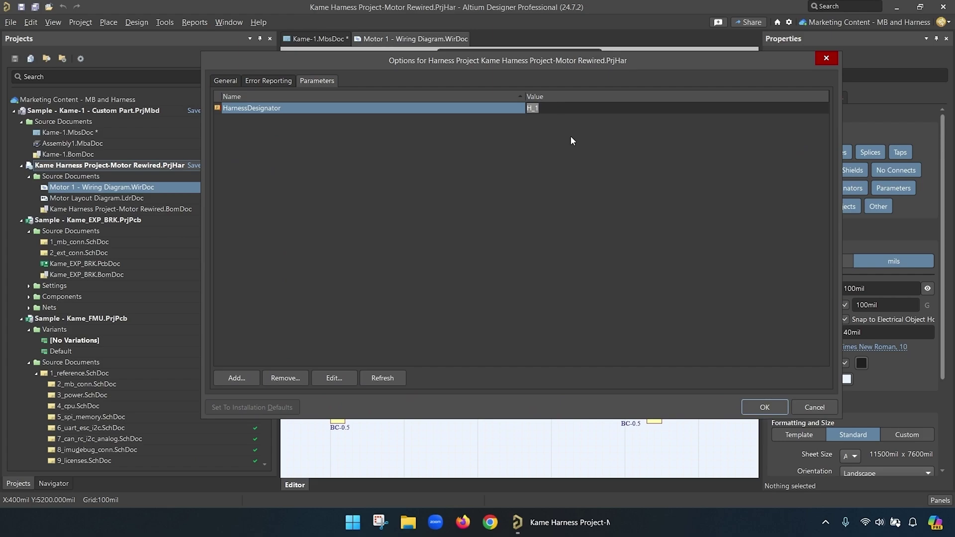
{"action": "left_click", "coordinate": [761, 408]}
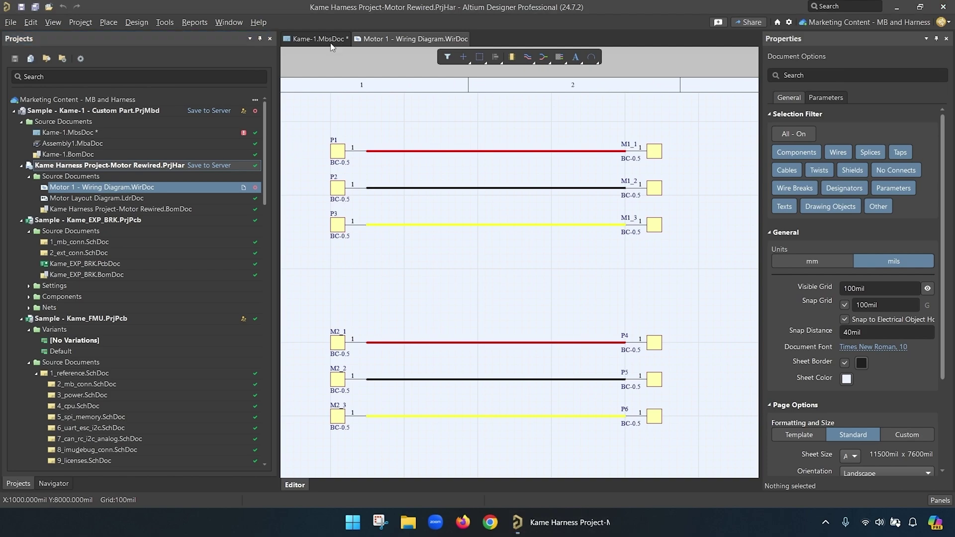
On Kame-1.MbsDoc, run harness H_1 from CP1 pins 1–3 to J1, J2 and J3
{"action": "left_click", "coordinate": [325, 40]}
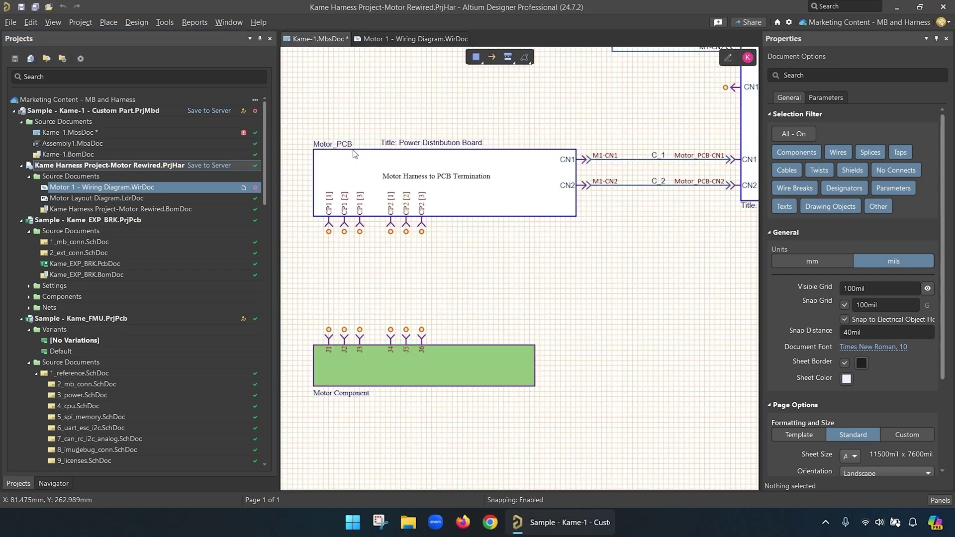
{"action": "left_click", "coordinate": [508, 59]}
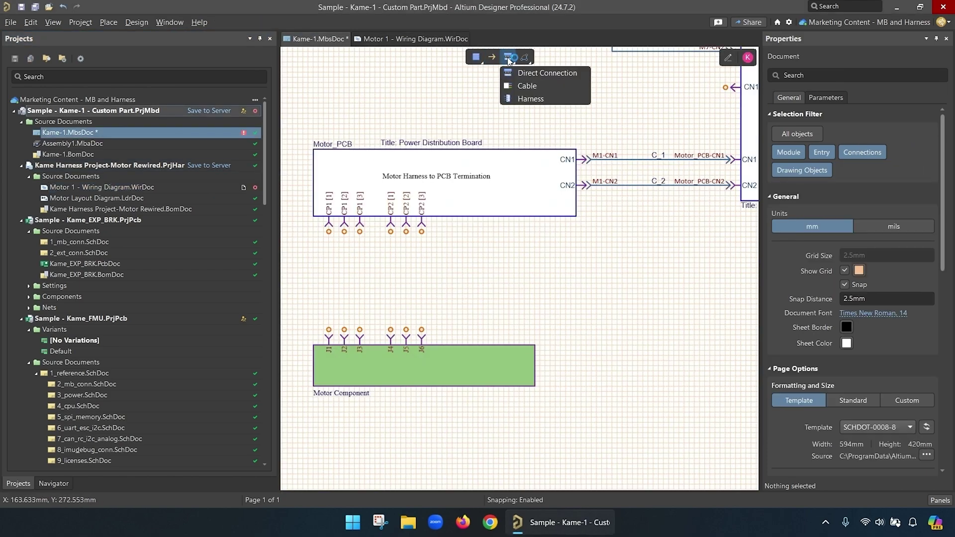
{"action": "left_click", "coordinate": [518, 100]}
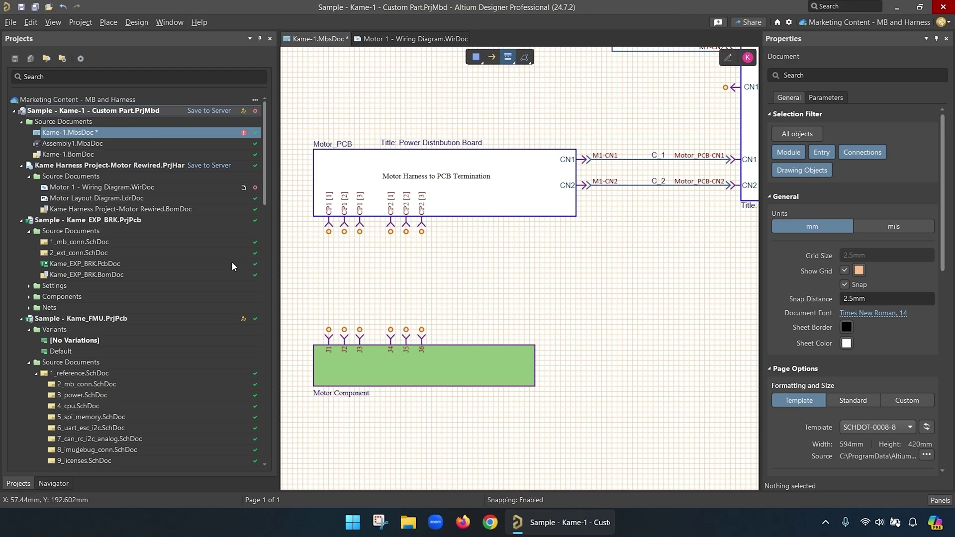
{"action": "left_click", "coordinate": [329, 232]}
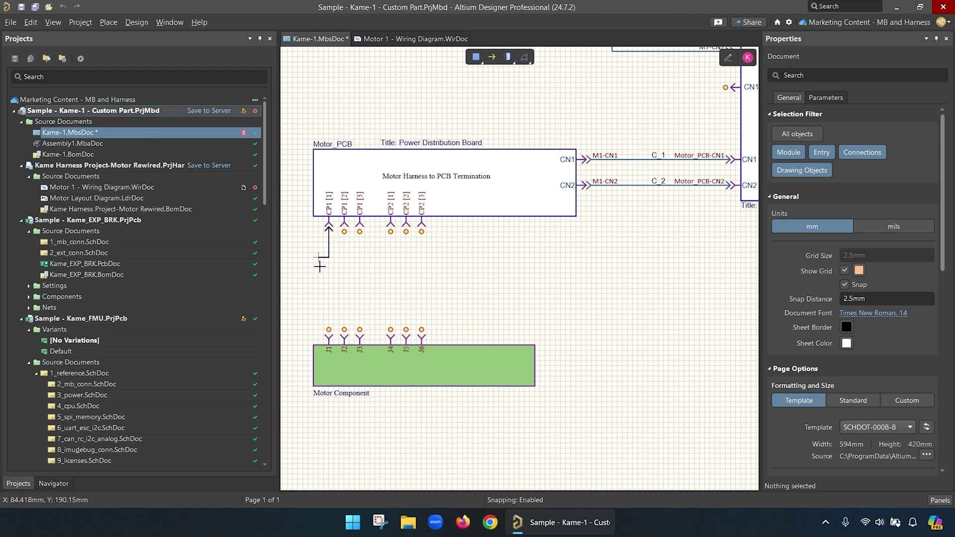
{"action": "left_click", "coordinate": [328, 330]}
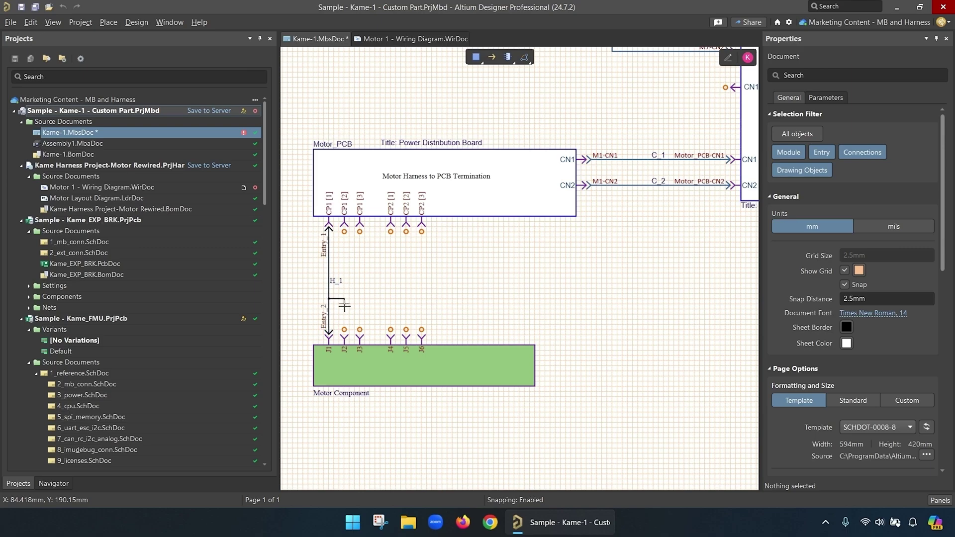
{"action": "left_click", "coordinate": [344, 329]}
{"action": "left_click", "coordinate": [359, 330]}
{"action": "left_click", "coordinate": [344, 230]}
{"action": "left_click", "coordinate": [360, 230]}
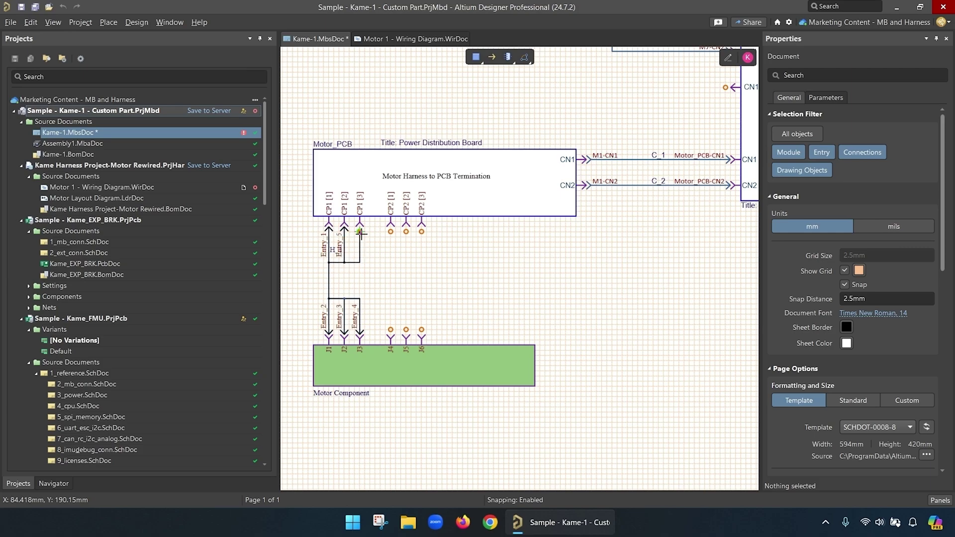
Add harness entries linking CP2 pins 1–3 to J4, J5 and J6
{"action": "left_click", "coordinate": [391, 330]}
{"action": "left_click", "coordinate": [406, 329]}
{"action": "left_click", "coordinate": [422, 329]}
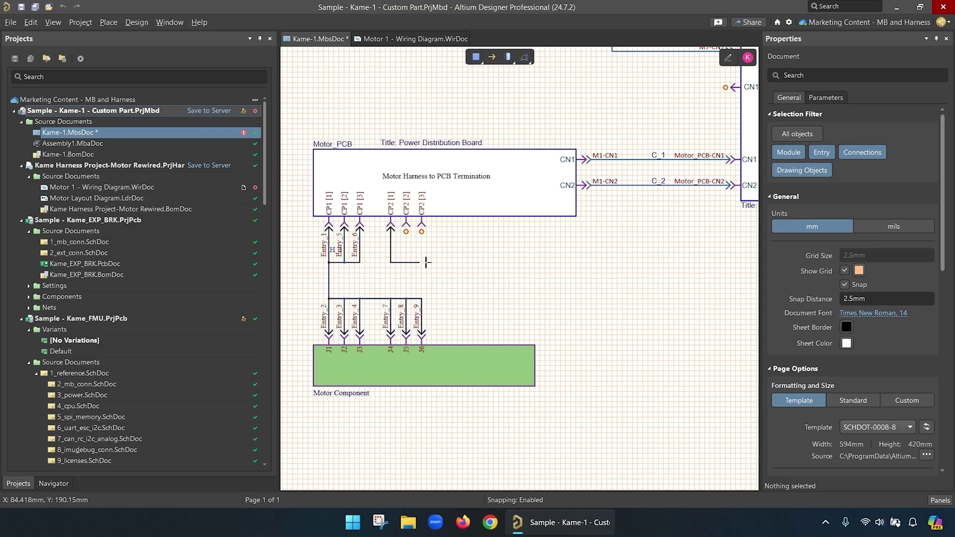
{"action": "left_click", "coordinate": [390, 229]}
{"action": "left_click", "coordinate": [406, 230]}
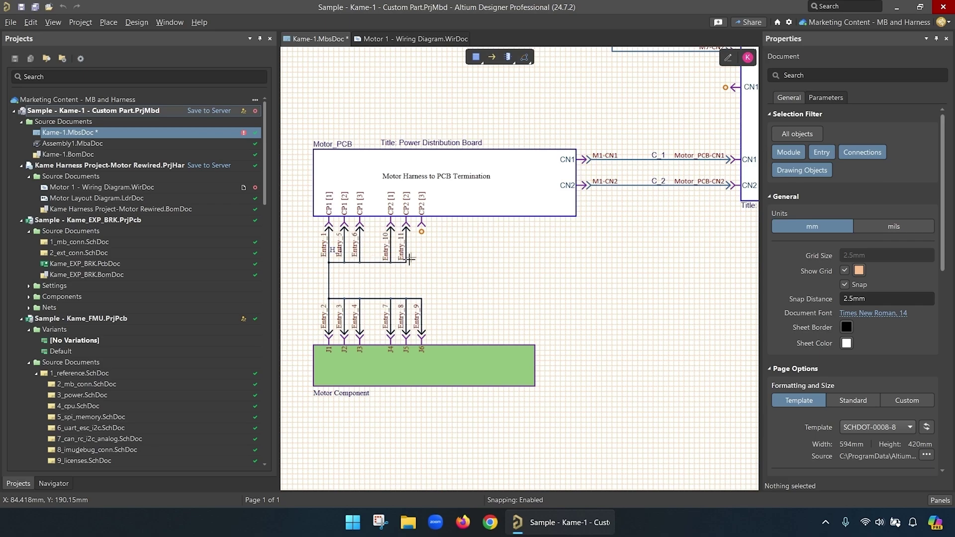
{"action": "left_click", "coordinate": [422, 232]}
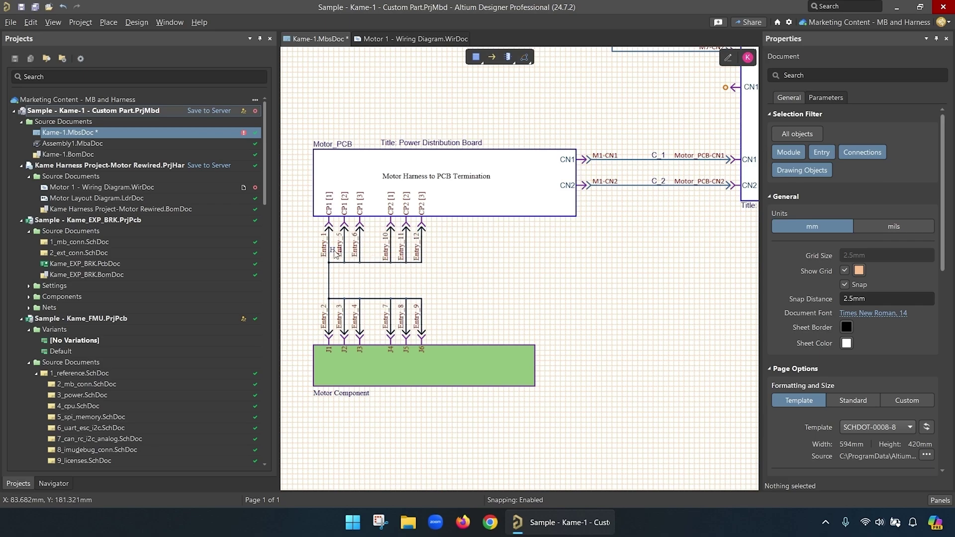
Move the H_1 label to sit beside the harness
{"action": "left_click_drag", "start_coordinate": [336, 257], "coordinate": [321, 297]}
{"action": "scroll", "coordinate": [309, 287], "scroll_direction": "up", "scroll_amount": 3, "text": "ctrl"}
{"action": "left_click", "coordinate": [679, 299]}
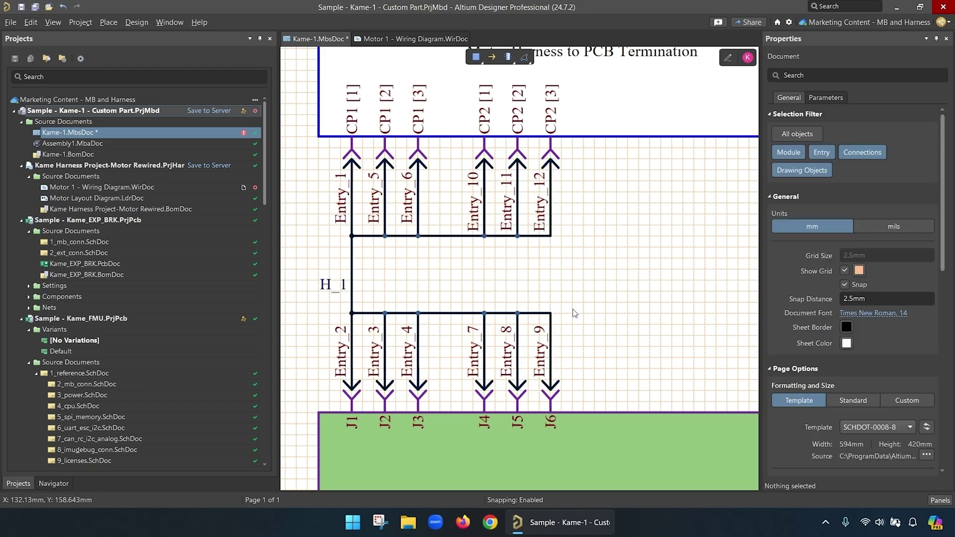
{"action": "scroll", "coordinate": [590, 289], "scroll_direction": "down", "scroll_amount": 3, "text": "ctrl"}
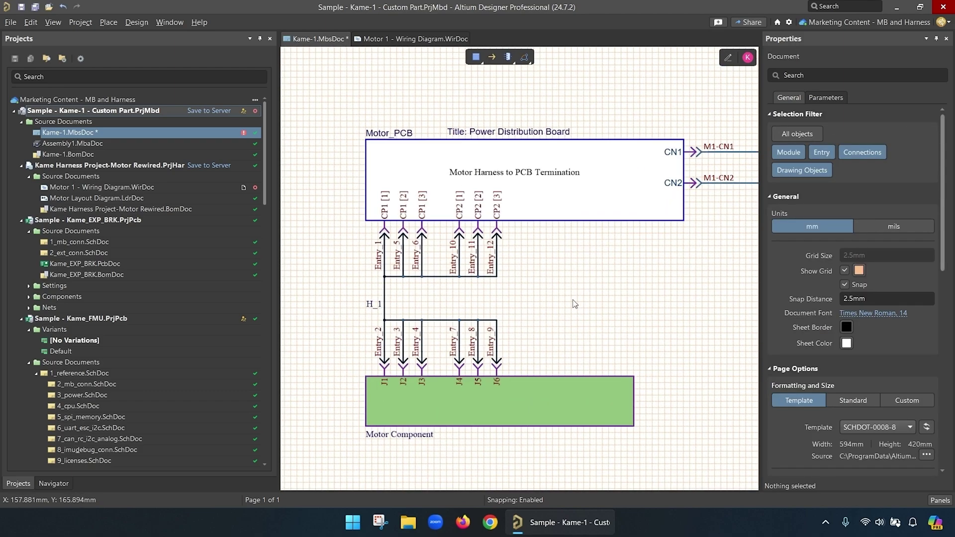
Open the harness project's options and close them again
{"action": "right_click", "coordinate": [121, 168]}
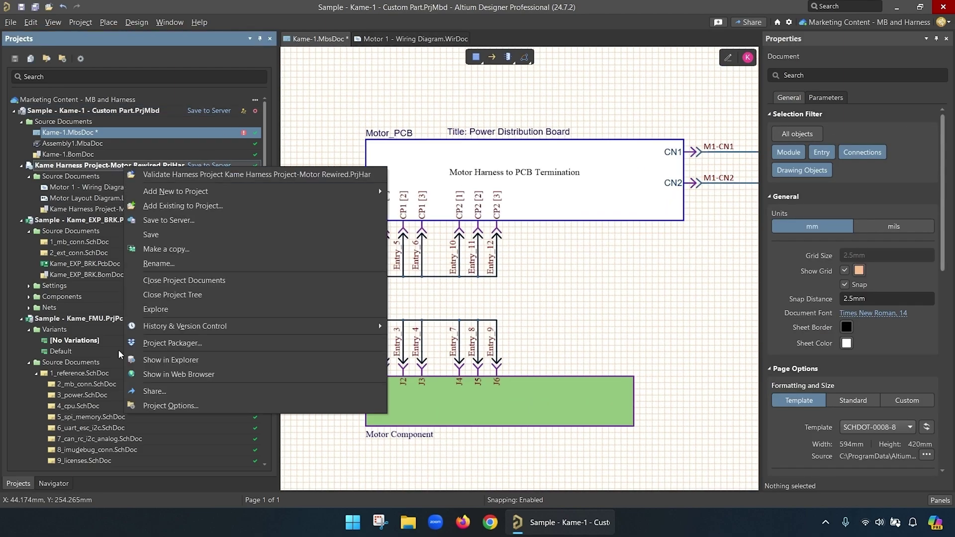
{"action": "left_click", "coordinate": [198, 462]}
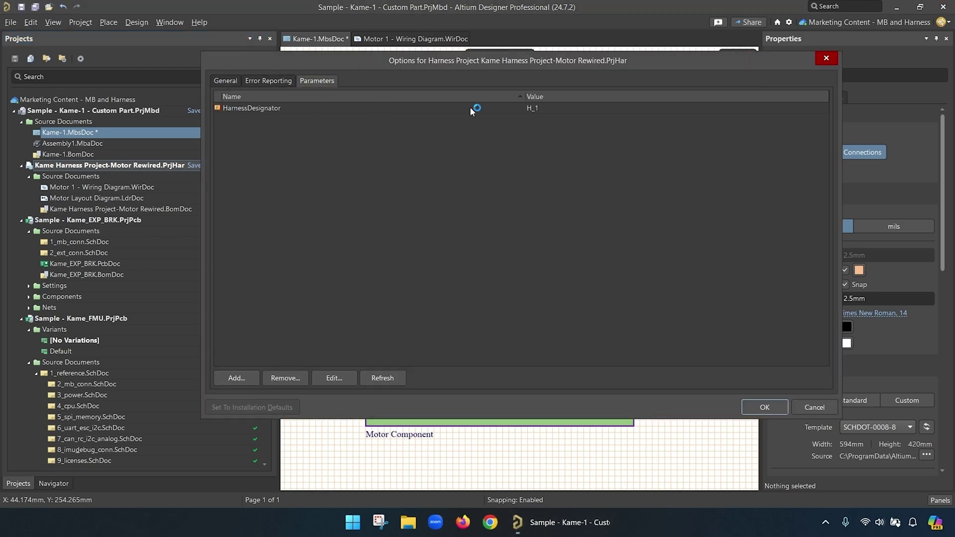
{"action": "left_click", "coordinate": [765, 407]}
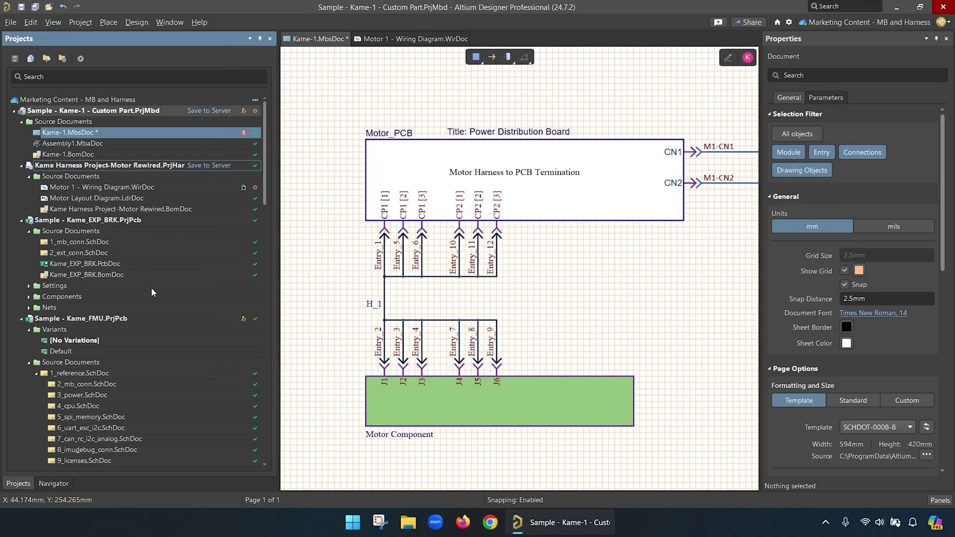
Rename the J1 harness entry to P1 and give it the BC-0.5 connector part
{"action": "left_click", "coordinate": [379, 345]}
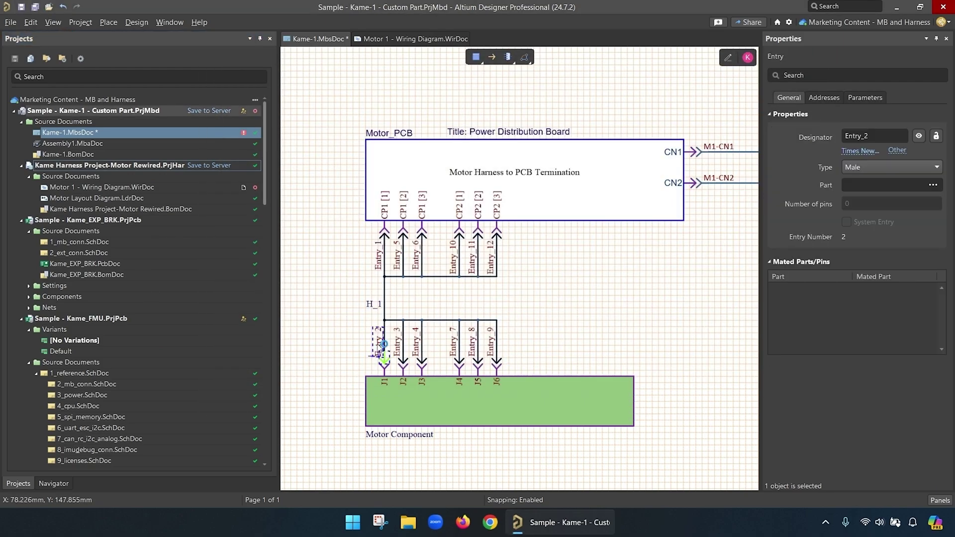
{"action": "left_click", "coordinate": [874, 135]}
{"action": "type", "text": "P1"}
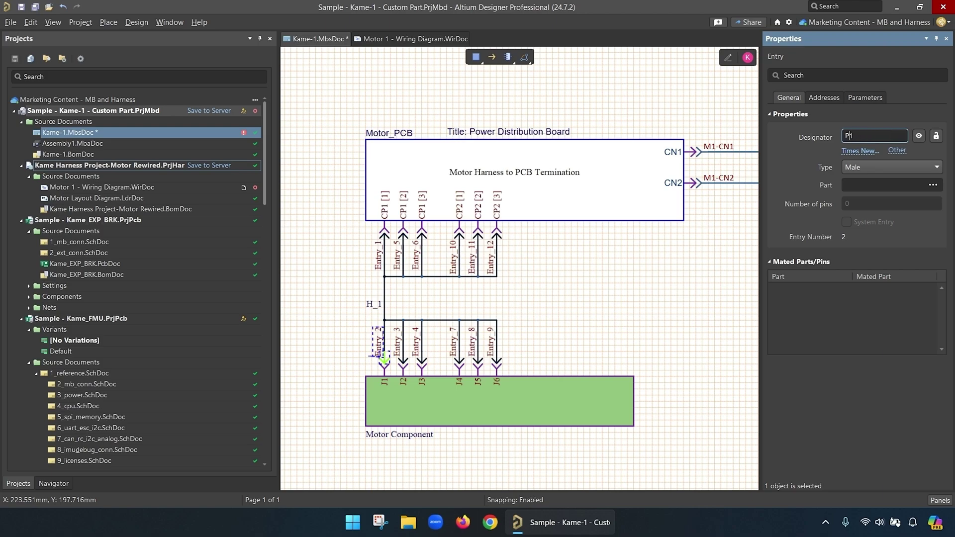
{"action": "left_click", "coordinate": [931, 186]}
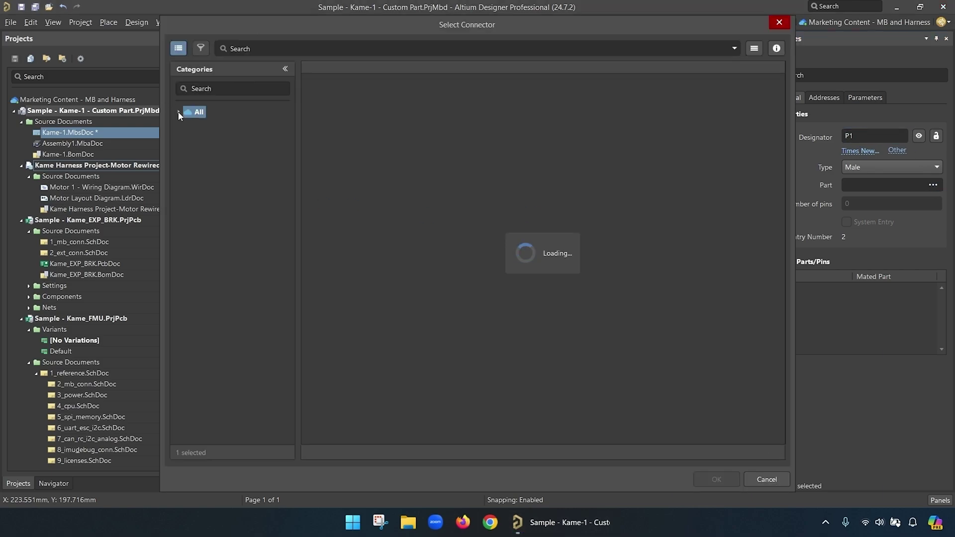
{"action": "left_click", "coordinate": [179, 112]}
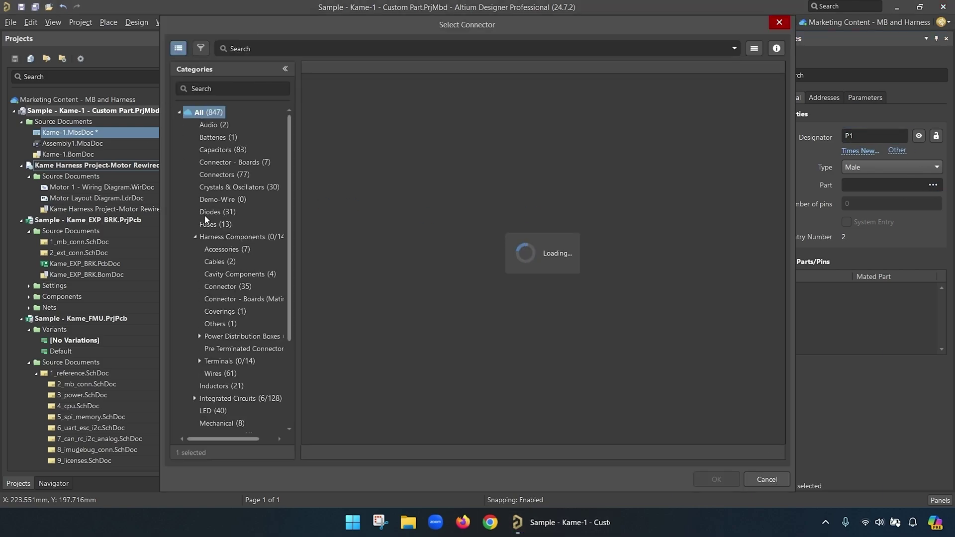
{"action": "left_click", "coordinate": [230, 288]}
{"action": "left_click", "coordinate": [335, 201]}
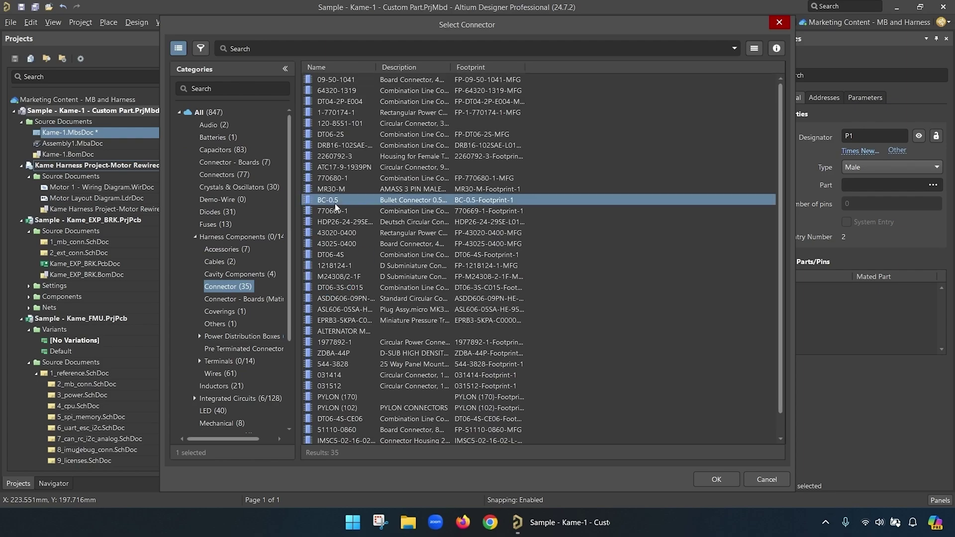
{"action": "left_click", "coordinate": [716, 480]}
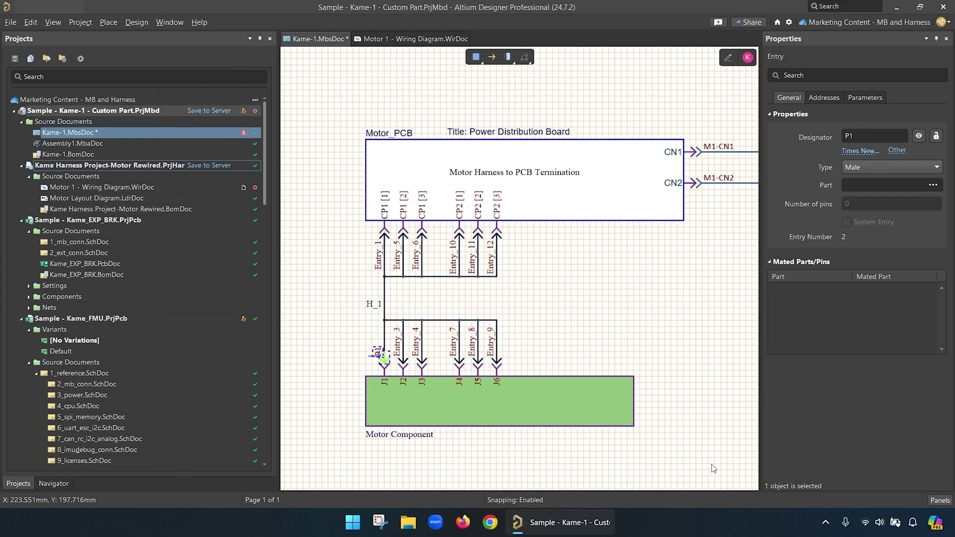
Rename Entry_1 at CP1[1] to M1_1 with the BC-0.5 connector part
{"action": "left_click", "coordinate": [384, 237]}
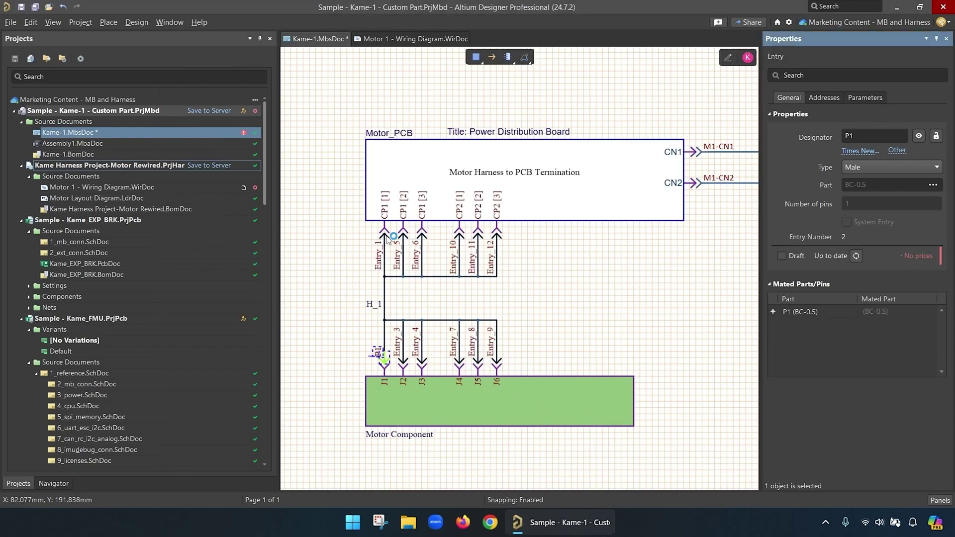
{"action": "double_click", "coordinate": [881, 137]}
{"action": "type", "text": "M1"}
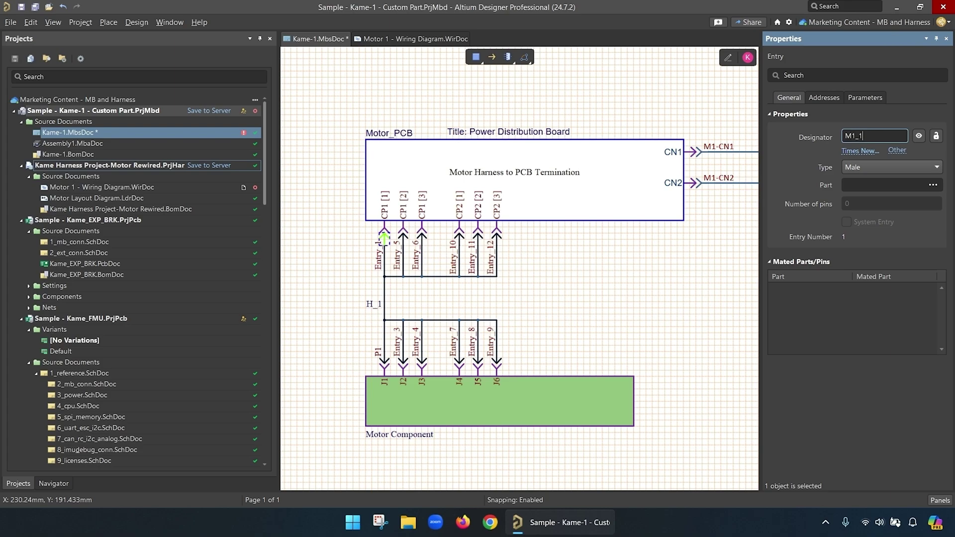
{"action": "left_click", "coordinate": [934, 185]}
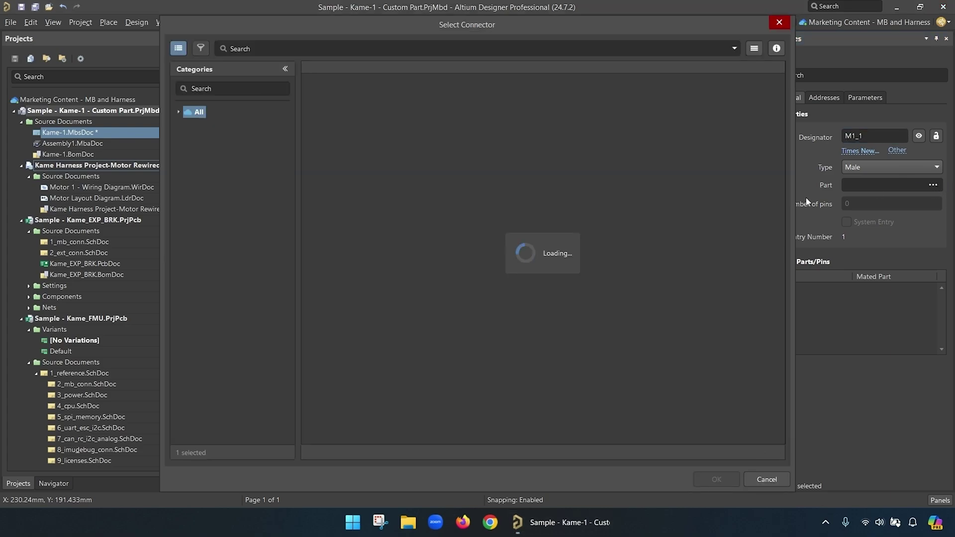
{"action": "left_click", "coordinate": [230, 288]}
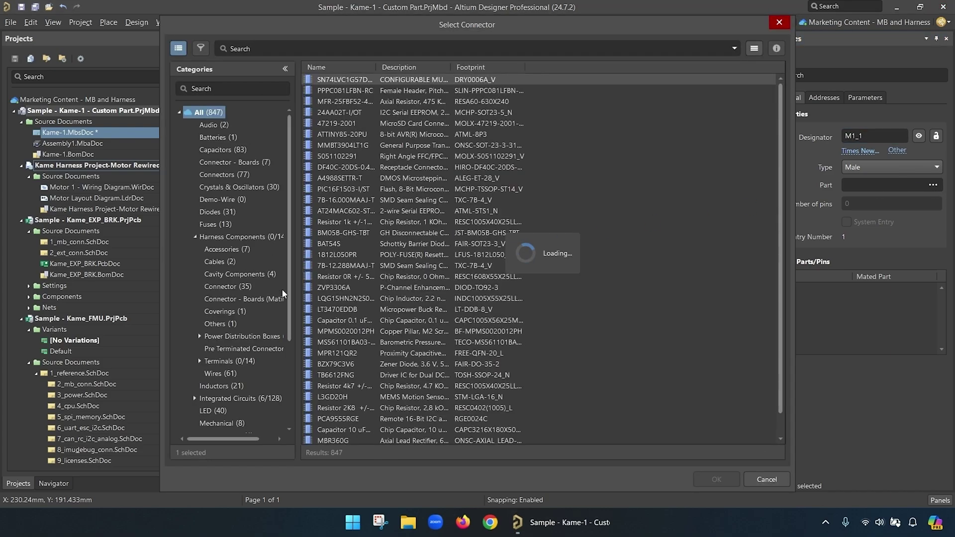
{"action": "left_click", "coordinate": [348, 200]}
{"action": "left_click", "coordinate": [716, 479]}
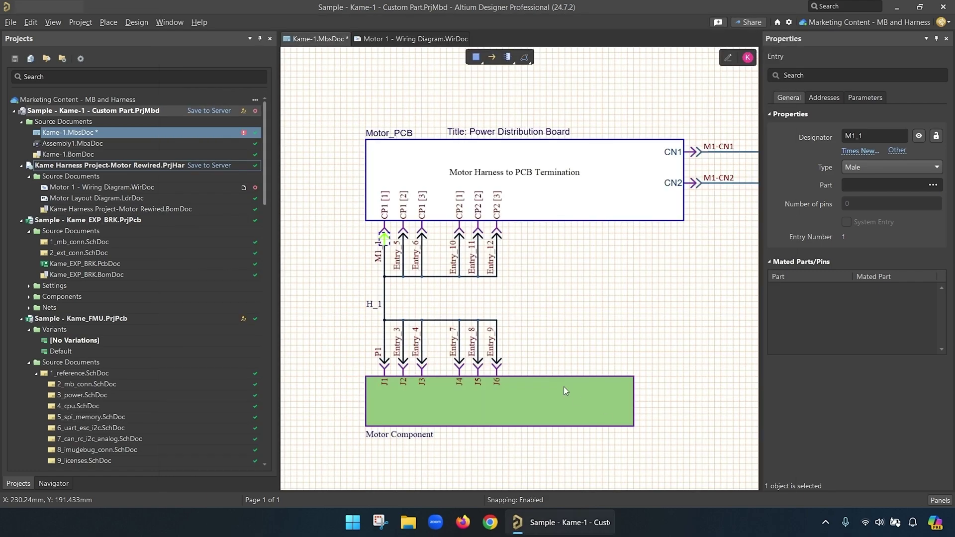
{"action": "left_click", "coordinate": [553, 342]}
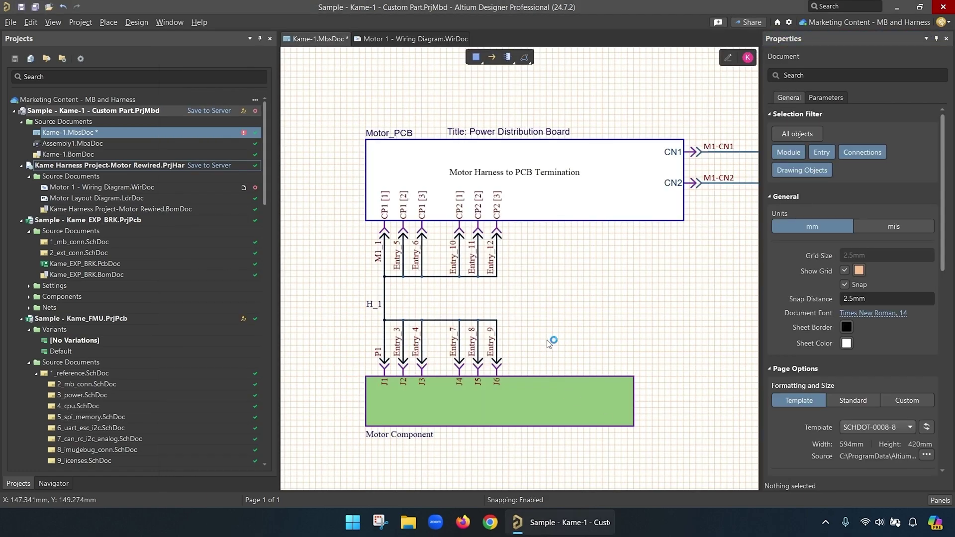
Inspect wire end M1_1 in the Motor 1 wiring diagram
{"action": "left_click", "coordinate": [434, 40]}
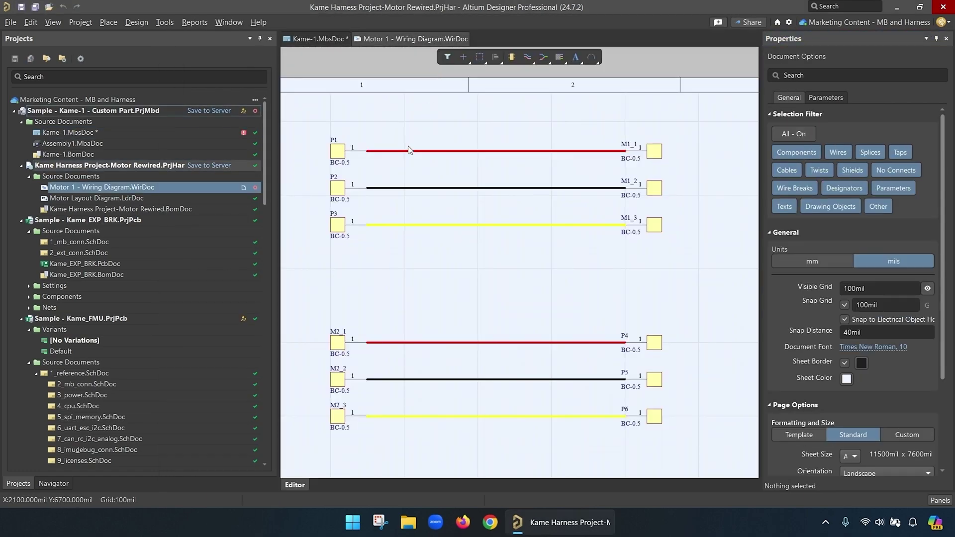
{"action": "left_click", "coordinate": [654, 152]}
{"action": "left_click", "coordinate": [686, 178]}
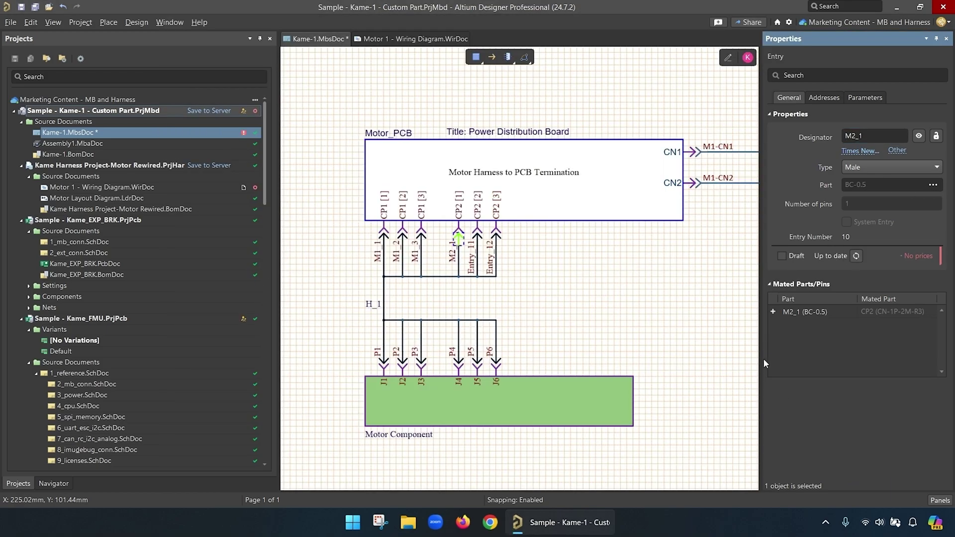
Set the last CP2 entry designators to M2_2 and M2_3
{"action": "left_click", "coordinate": [870, 136]}
{"action": "type", "text": "M2_2"}
{"action": "key", "text": "Return"}
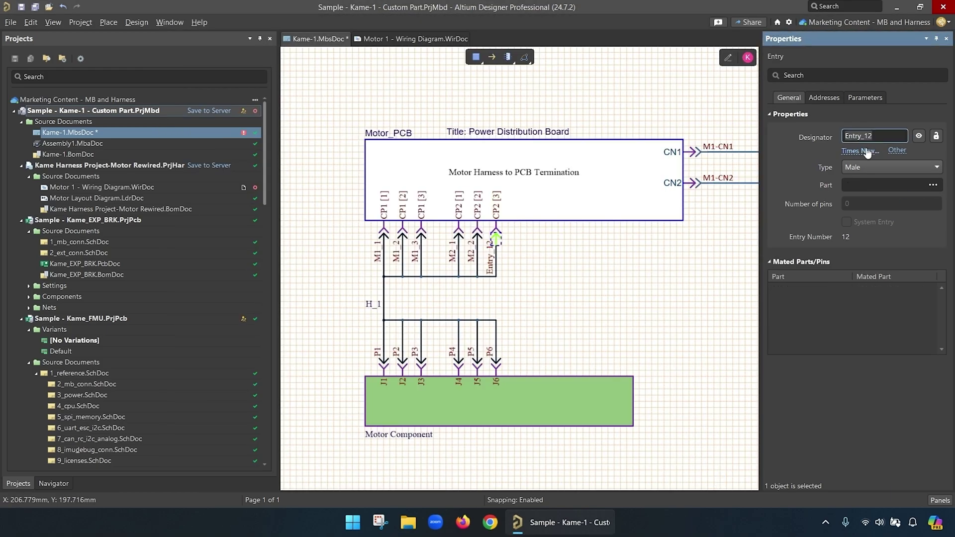
{"action": "type", "text": "M2_3"}
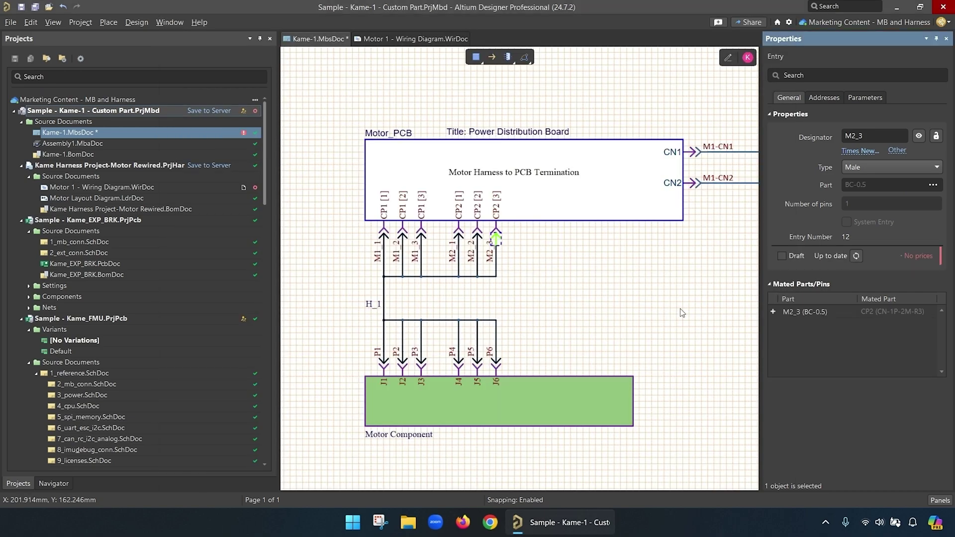
{"action": "left_click", "coordinate": [682, 312]}
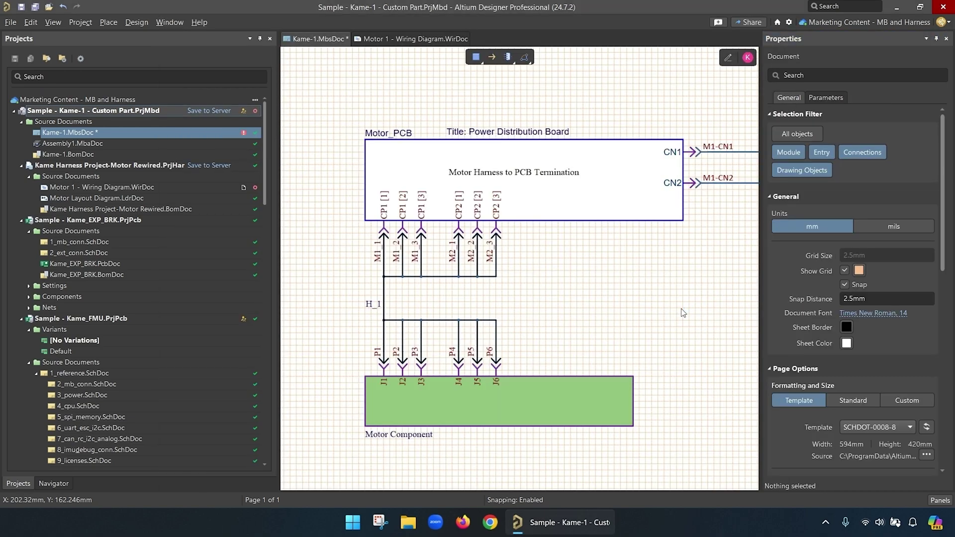
Widen the Properties panel and select harness H_1 to review its connections
{"action": "left_click_drag", "start_coordinate": [761, 308], "coordinate": [567, 302]}
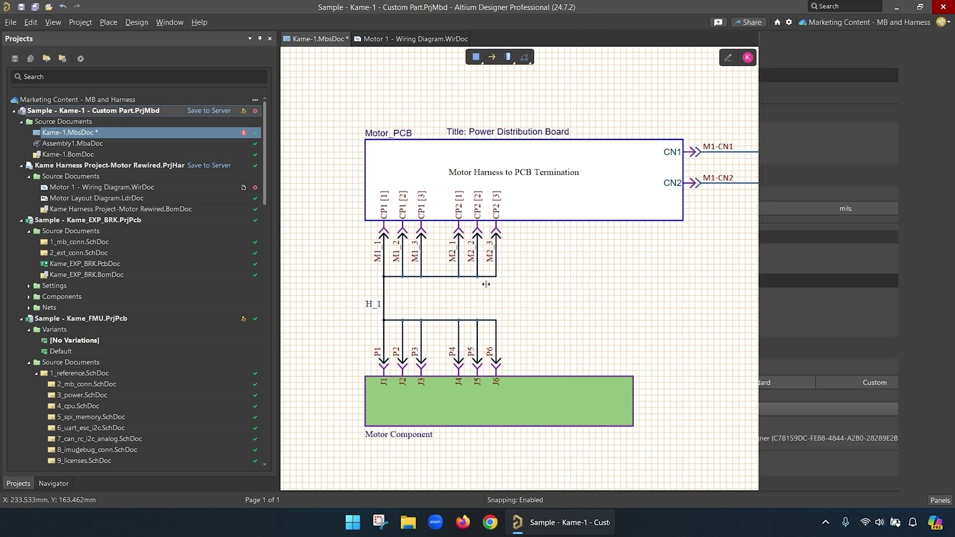
{"action": "left_click", "coordinate": [491, 287]}
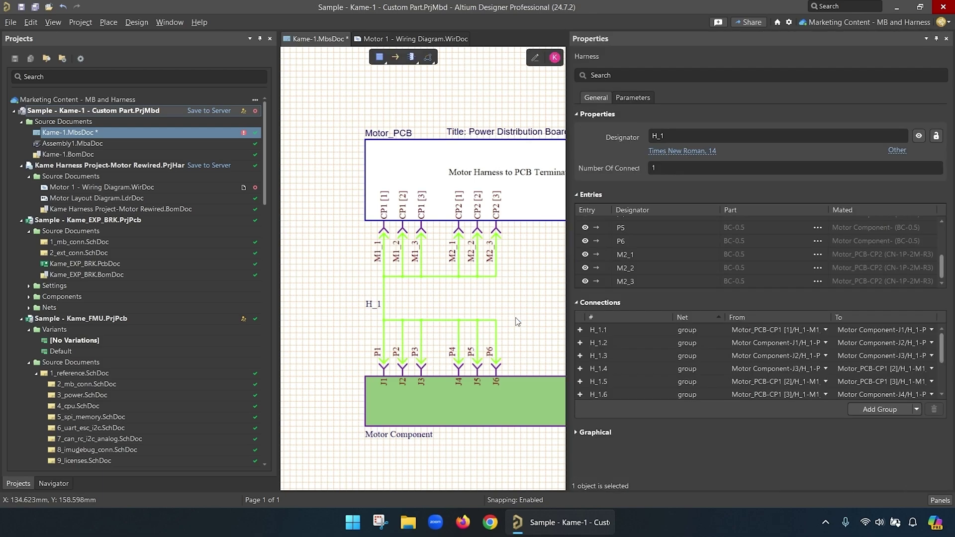
{"action": "scroll", "coordinate": [644, 381], "scroll_direction": "down", "scroll_amount": 2}
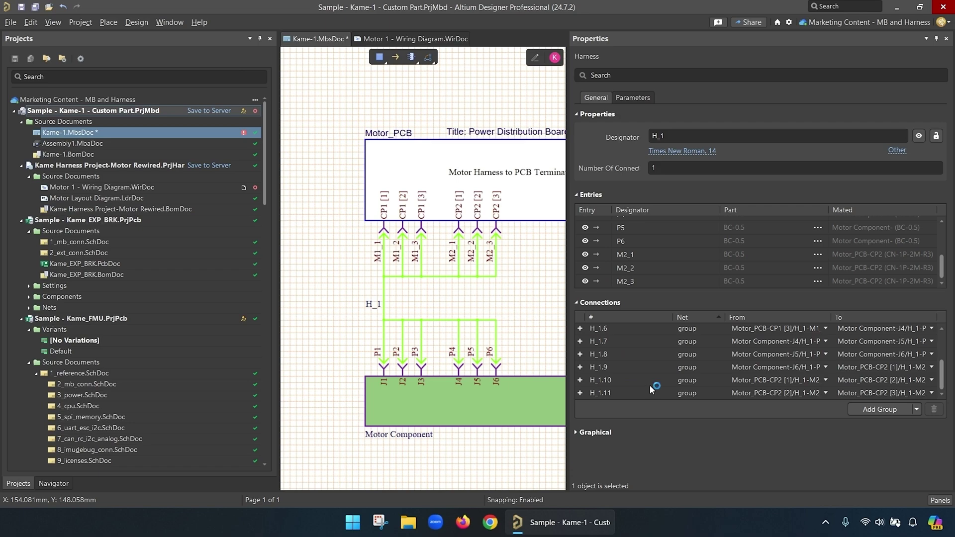
{"action": "scroll", "coordinate": [650, 385], "scroll_direction": "up", "scroll_amount": 2}
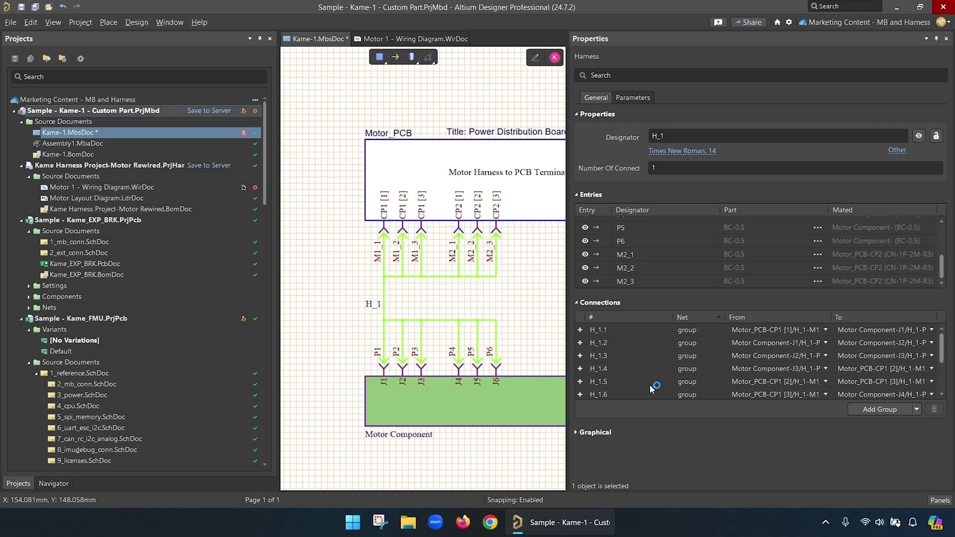
{"action": "left_click", "coordinate": [826, 329]}
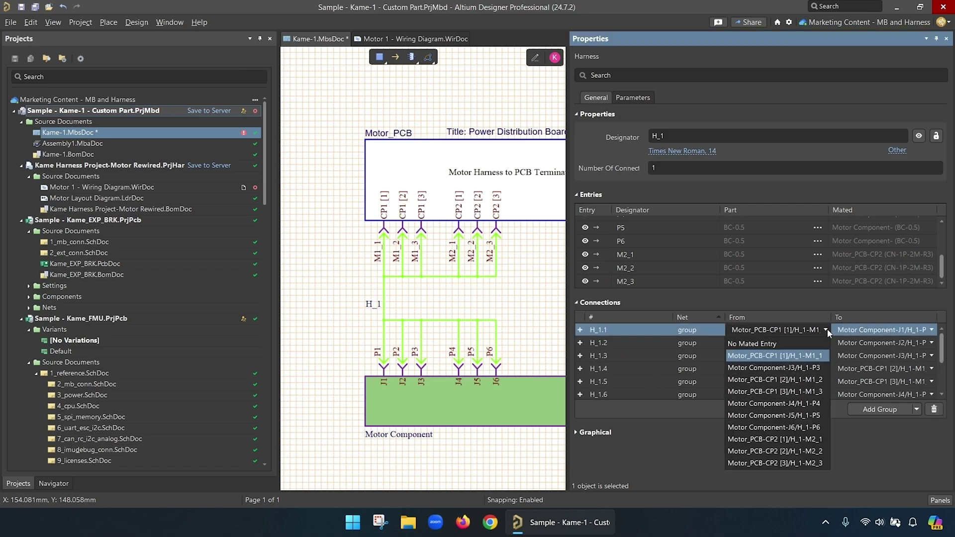
{"action": "left_click", "coordinate": [826, 330]}
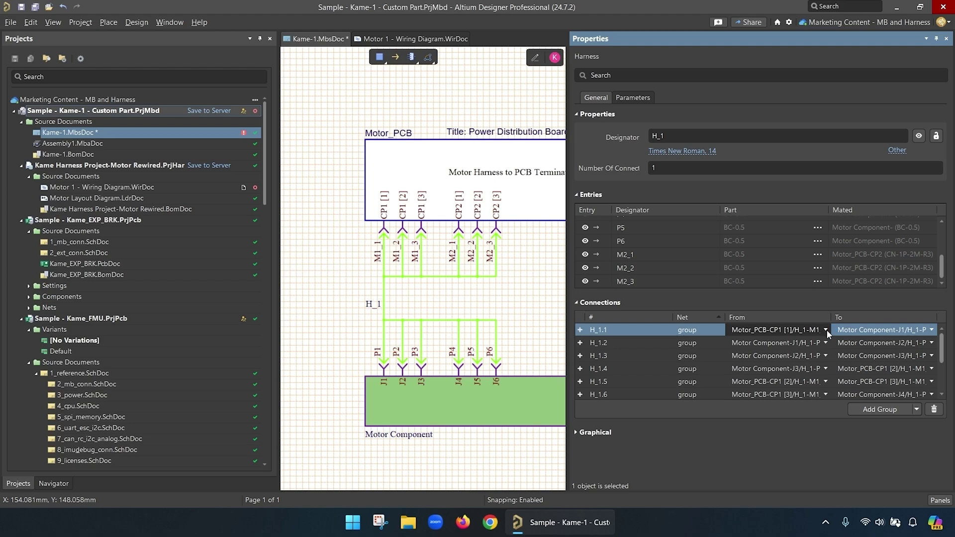
{"action": "left_click", "coordinate": [814, 333]}
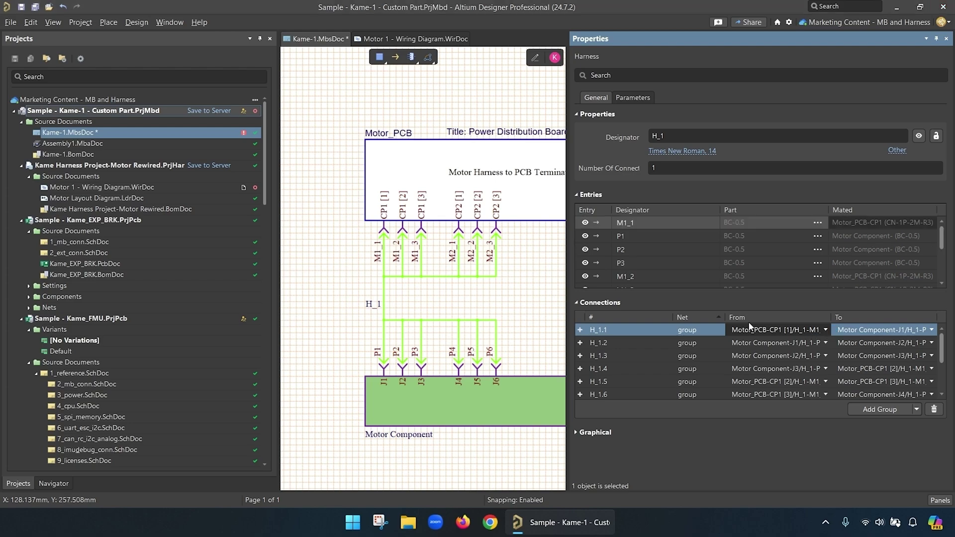
Sort the H_1 connections by number and widen the columns to fit
{"action": "left_click", "coordinate": [675, 319]}
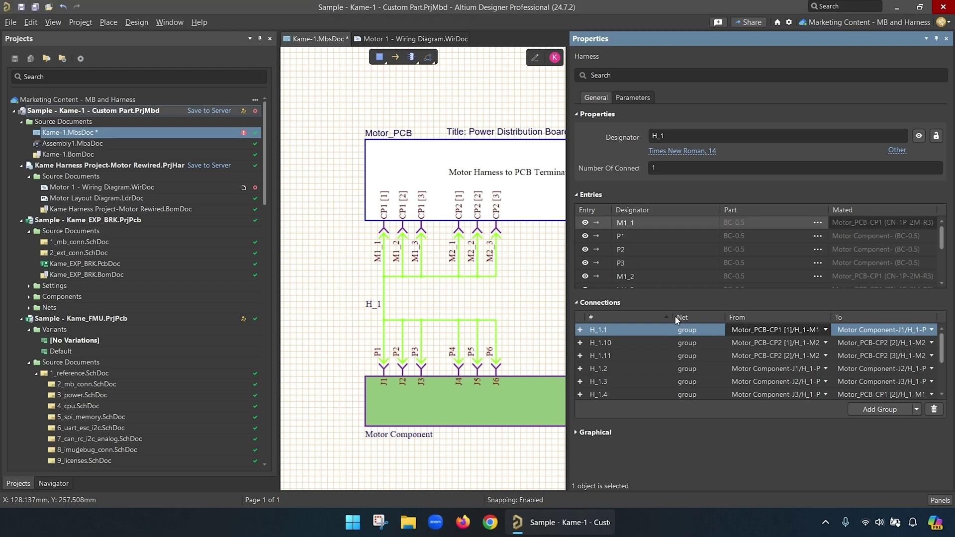
{"action": "double_click", "coordinate": [671, 317]}
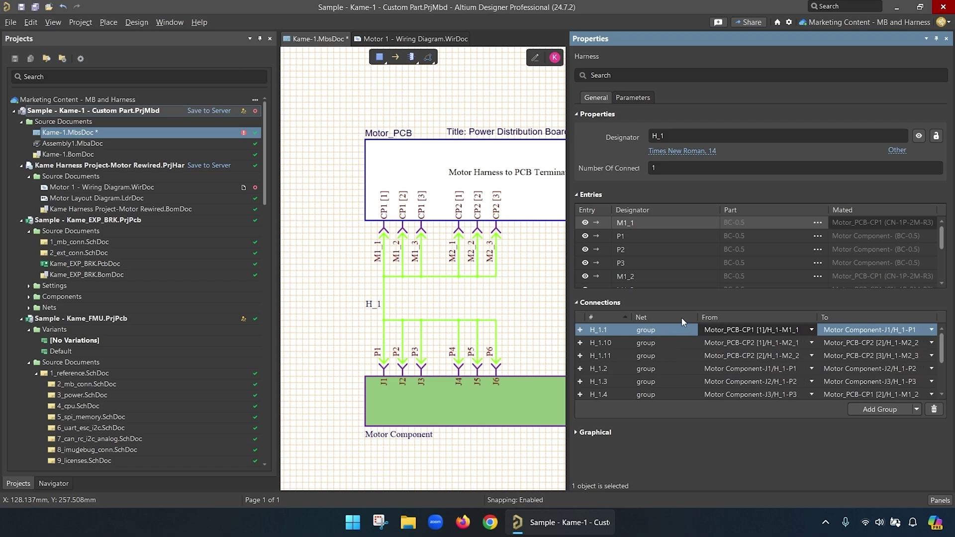
{"action": "left_click_drag", "start_coordinate": [687, 317], "coordinate": [671, 318]}
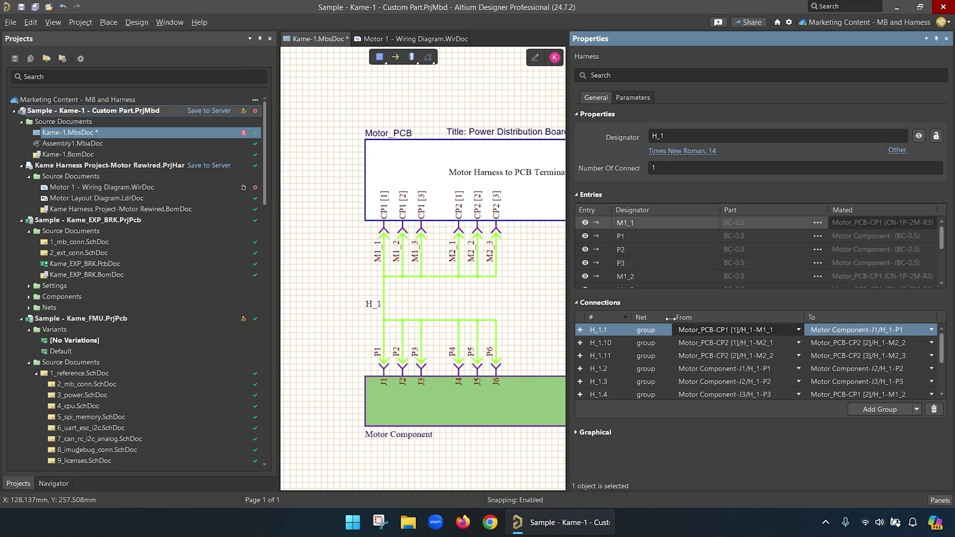
{"action": "left_click", "coordinate": [783, 330]}
{"action": "left_click", "coordinate": [783, 333]}
Delete the two CP2-to-CP2 connections listed as H_1.10, then review H_1.2
{"action": "left_click", "coordinate": [789, 347]}
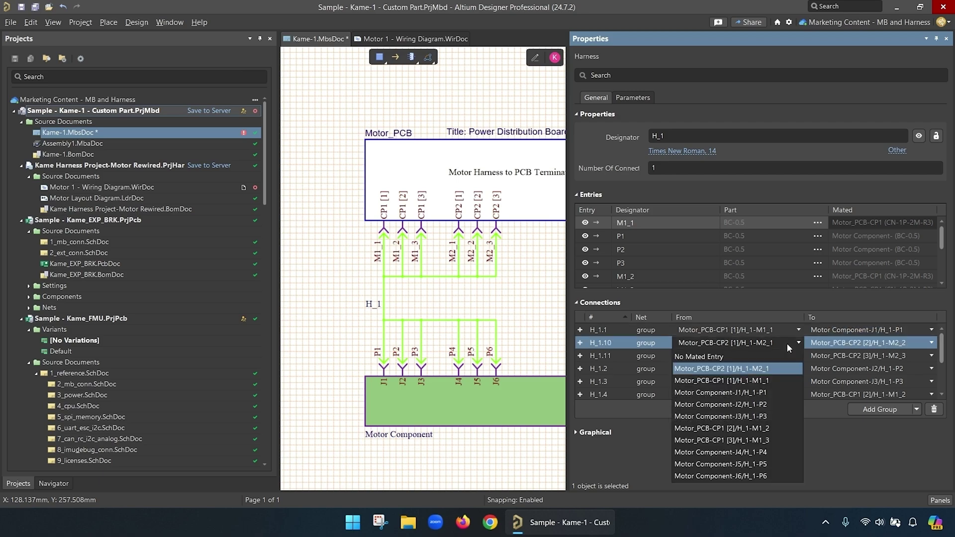
{"action": "left_click", "coordinate": [787, 348]}
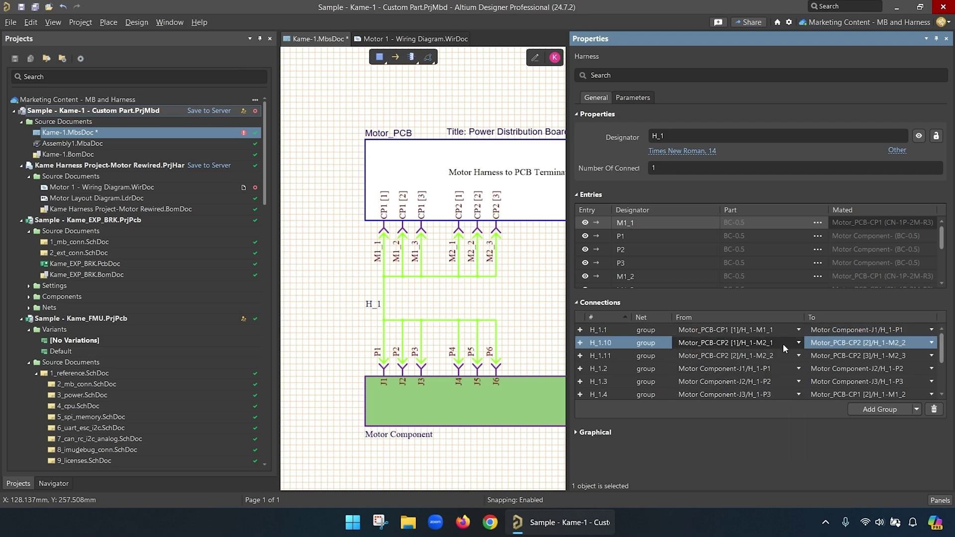
{"action": "left_click", "coordinate": [934, 409]}
{"action": "left_click", "coordinate": [882, 409]}
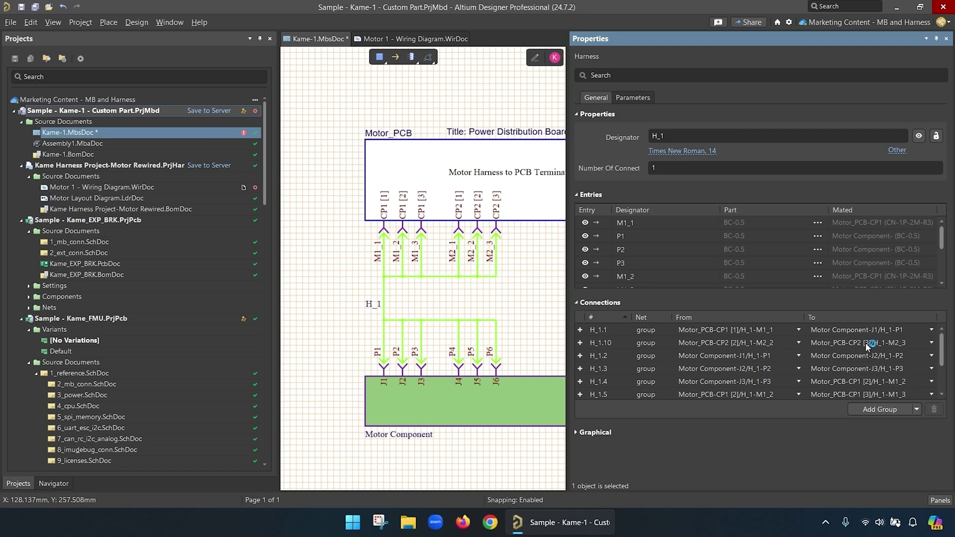
{"action": "left_click", "coordinate": [870, 344]}
{"action": "left_click", "coordinate": [824, 440]}
{"action": "left_click", "coordinate": [935, 409]}
{"action": "left_click", "coordinate": [856, 411]}
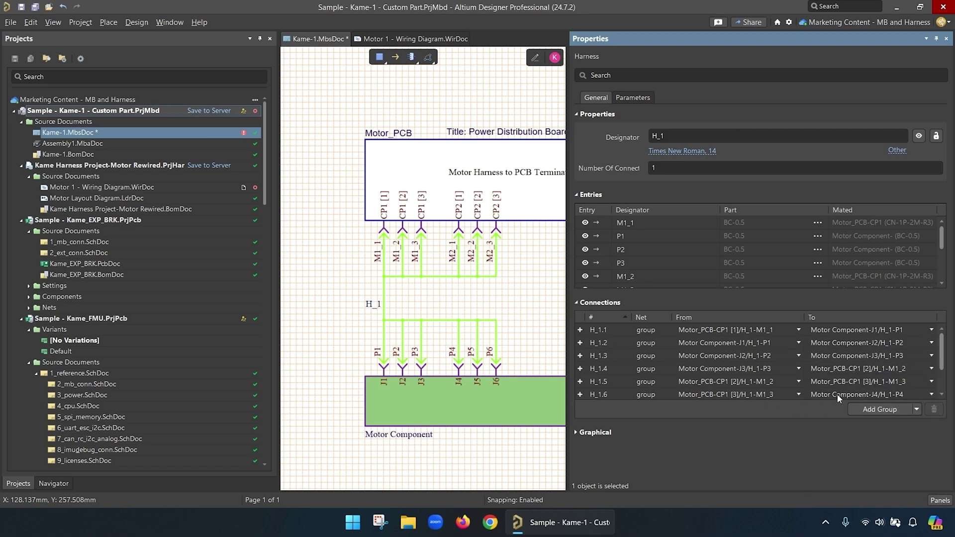
{"action": "left_click", "coordinate": [777, 343]}
{"action": "left_click", "coordinate": [931, 342]}
Delete the J1–J2, J2–J3, J3–CP1 [2] and CP1 [2]–CP1 [3] connections
{"action": "left_click", "coordinate": [935, 410]}
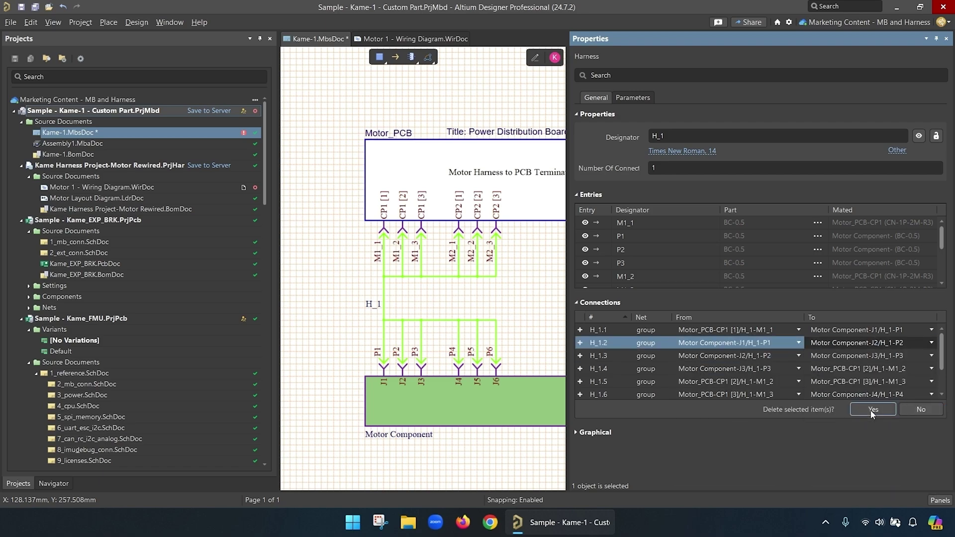
{"action": "left_click", "coordinate": [856, 410]}
{"action": "left_click", "coordinate": [934, 409]}
{"action": "left_click", "coordinate": [855, 411]}
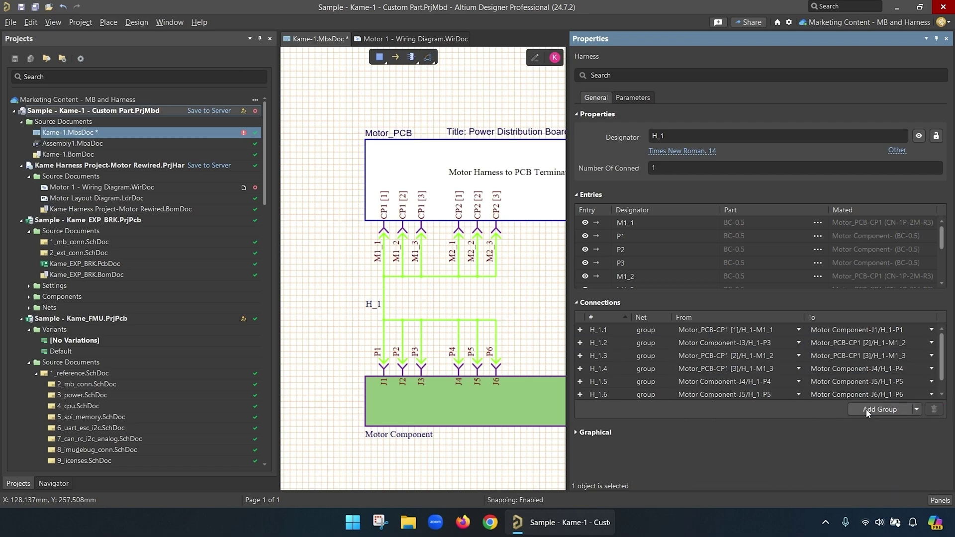
{"action": "left_click", "coordinate": [914, 346]}
{"action": "left_click", "coordinate": [935, 409]}
{"action": "left_click", "coordinate": [856, 410]}
{"action": "left_click", "coordinate": [589, 346]}
{"action": "left_click", "coordinate": [935, 409]}
{"action": "left_click", "coordinate": [856, 410]}
Delete four more surplus H_1.2 connections until only two rows remain
{"action": "left_click", "coordinate": [795, 343]}
{"action": "left_click", "coordinate": [934, 409]}
{"action": "left_click", "coordinate": [873, 410]}
{"action": "left_click", "coordinate": [609, 342]}
{"action": "left_click", "coordinate": [934, 408]}
{"action": "left_click", "coordinate": [875, 411]}
{"action": "left_click", "coordinate": [795, 343]}
{"action": "left_click", "coordinate": [934, 408]}
{"action": "left_click", "coordinate": [872, 409]}
{"action": "left_click", "coordinate": [794, 343]}
{"action": "left_click", "coordinate": [934, 409]}
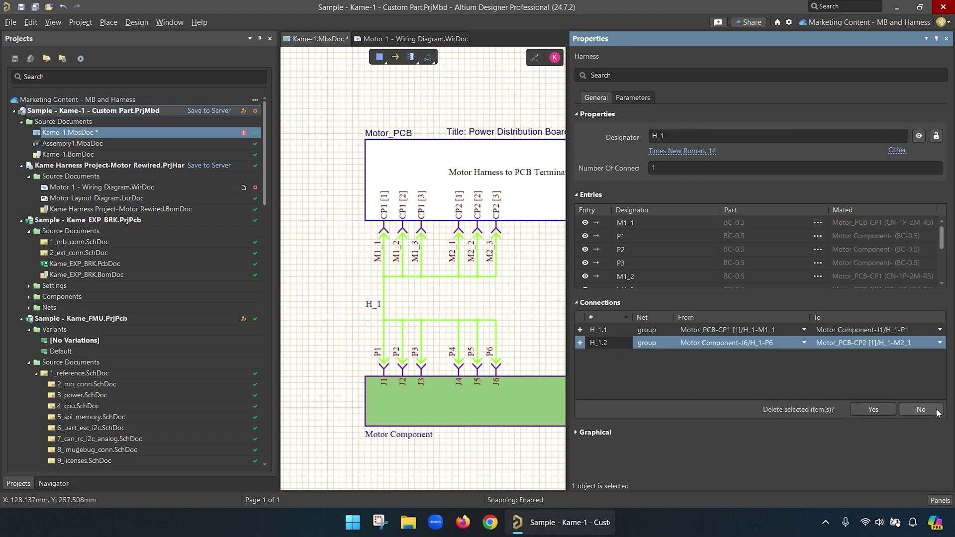
{"action": "left_click", "coordinate": [873, 410]}
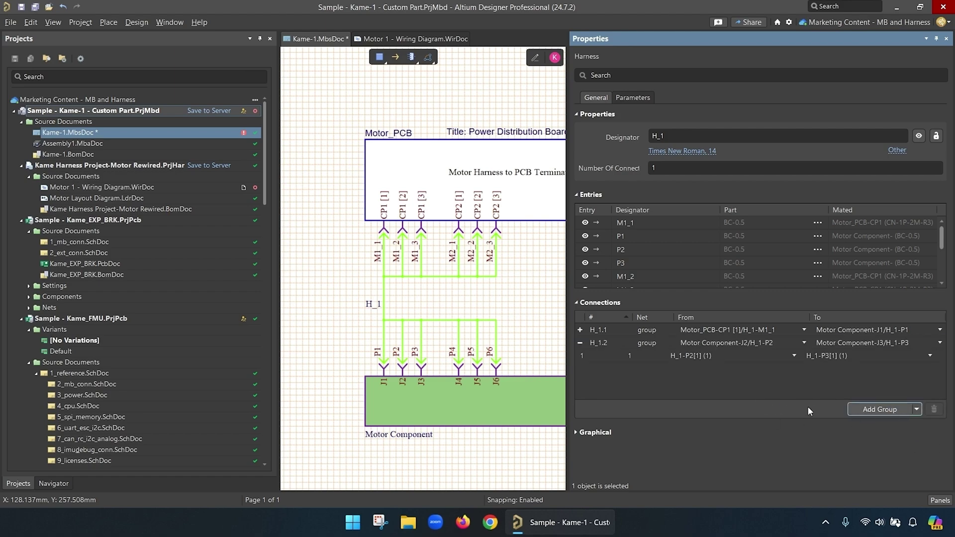
Map H_1.2 from CP1 [2] entry M1_2 to J2/H_1-P2
{"action": "left_click", "coordinate": [804, 343]}
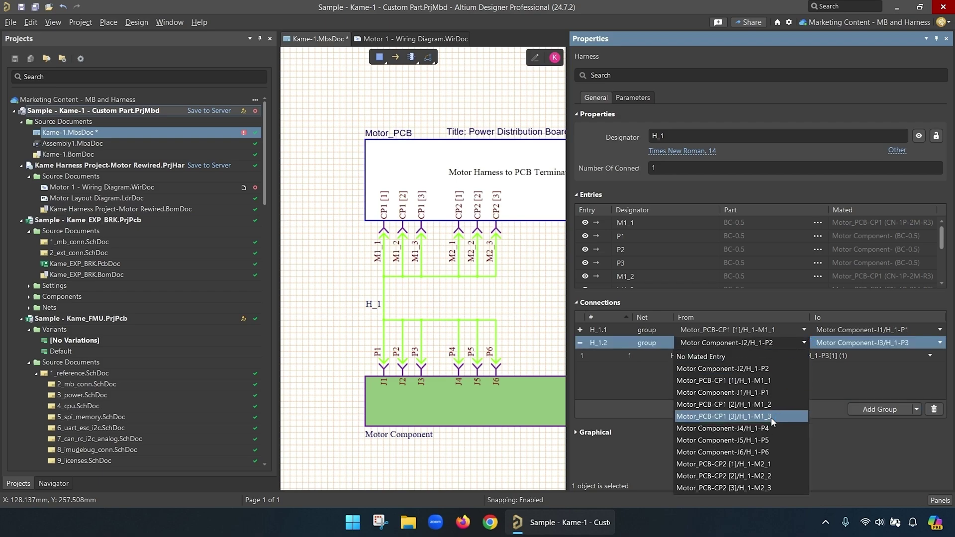
{"action": "left_click", "coordinate": [856, 383]}
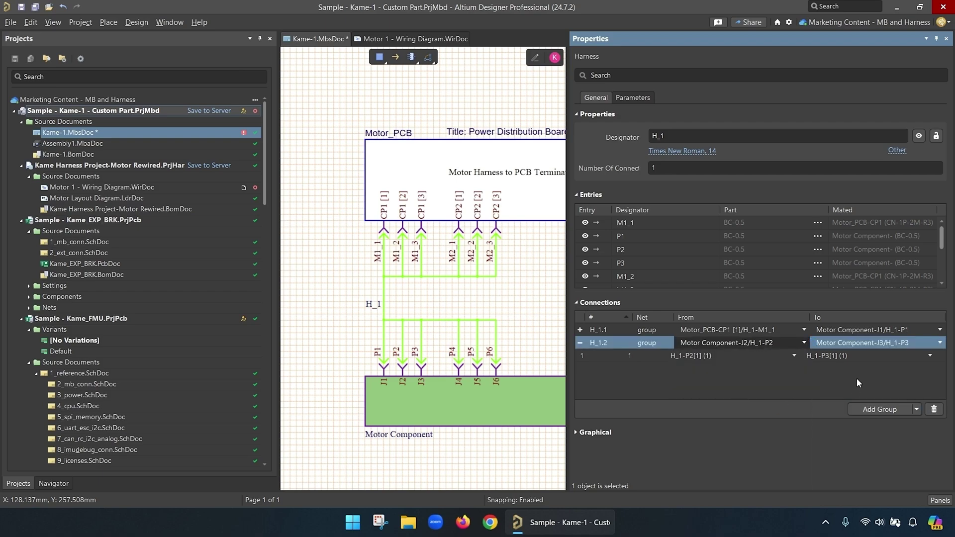
{"action": "left_click", "coordinate": [938, 343]}
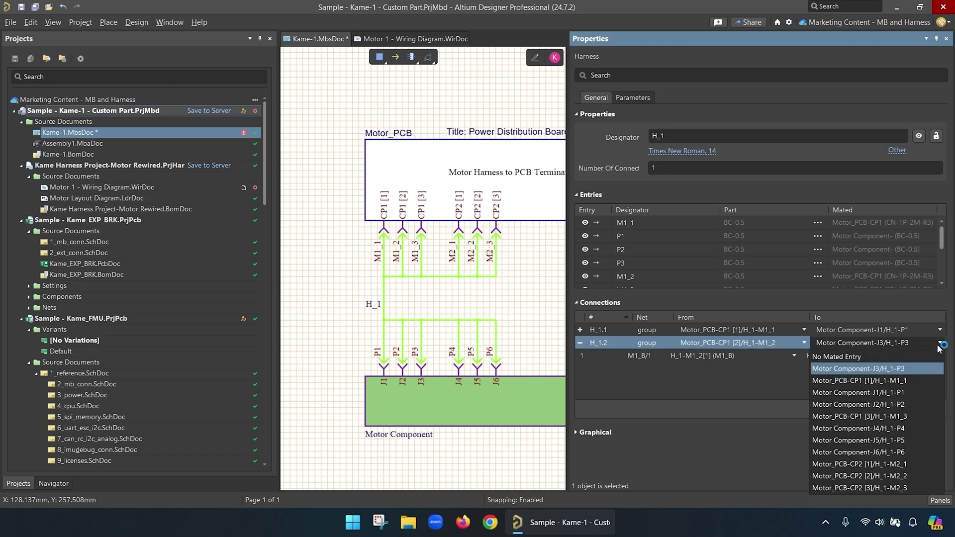
{"action": "left_click", "coordinate": [901, 404]}
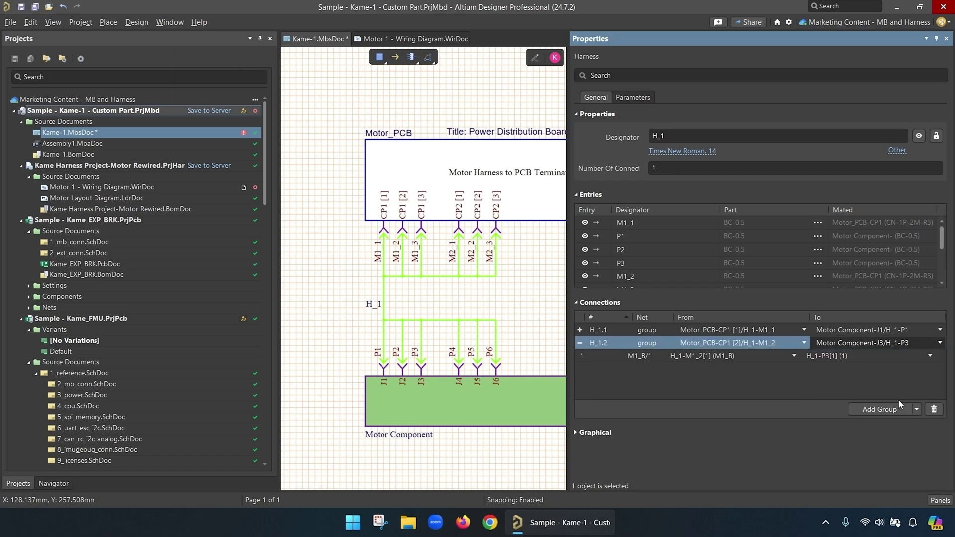
Add group H_1.3 mapping CP1 pin 3 to J3/H_1-P3
{"action": "left_click", "coordinate": [888, 411]}
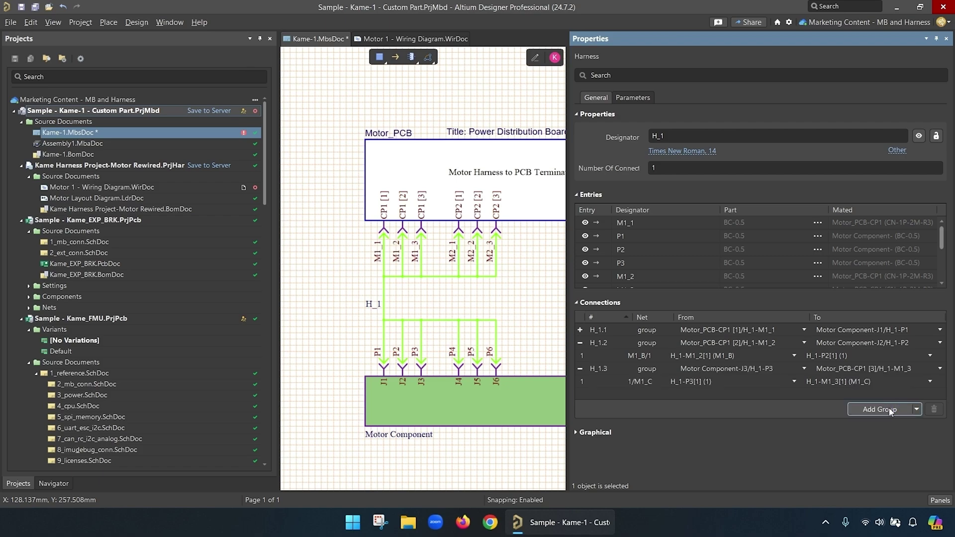
{"action": "left_click", "coordinate": [804, 369]}
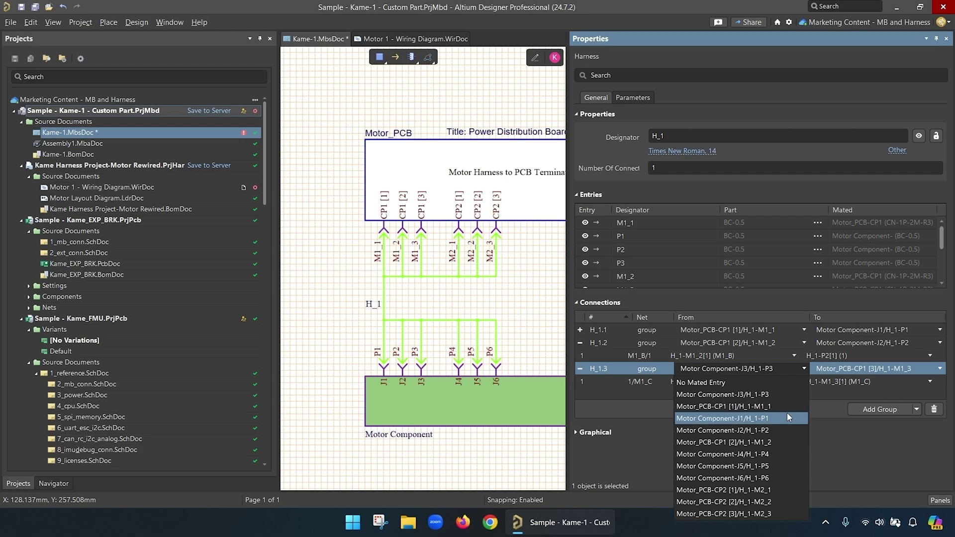
{"action": "left_click", "coordinate": [791, 388]}
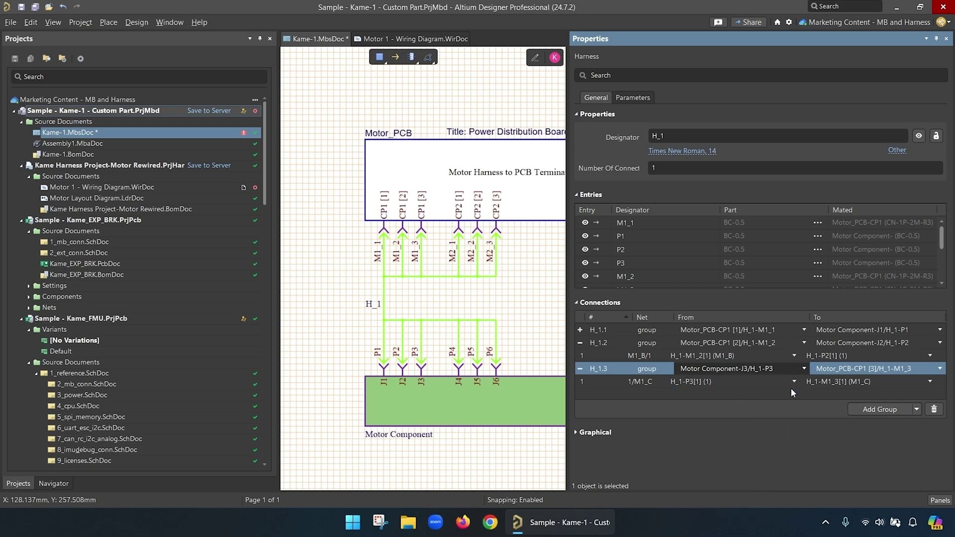
{"action": "left_click", "coordinate": [847, 357]}
{"action": "left_click", "coordinate": [871, 403]}
{"action": "left_click", "coordinate": [939, 355]}
{"action": "left_click", "coordinate": [871, 394]}
Add group H_1.4 mapping CP2 pin 1 to J4/H_1-P4
{"action": "left_click", "coordinate": [874, 410]}
{"action": "left_click", "coordinate": [803, 368]}
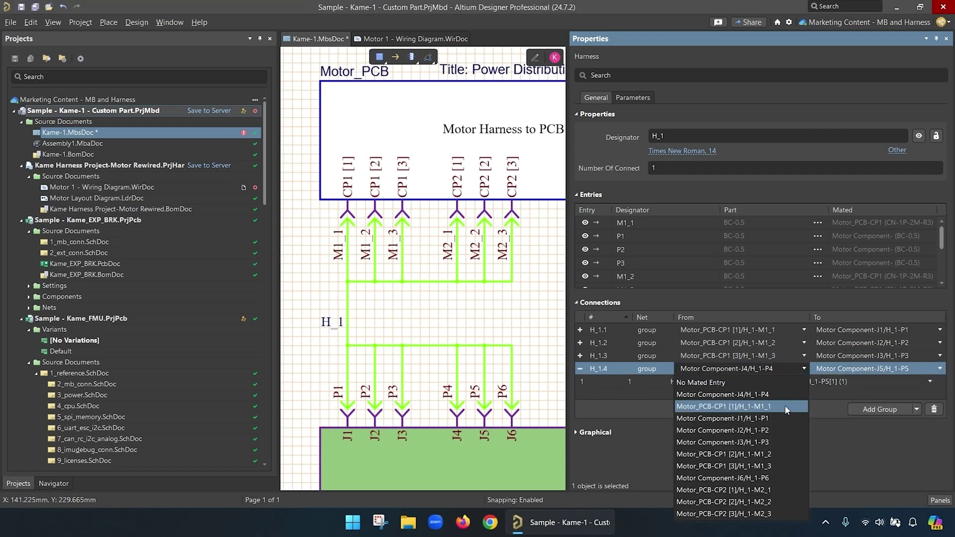
{"action": "left_click", "coordinate": [782, 490]}
{"action": "left_click", "coordinate": [940, 368]}
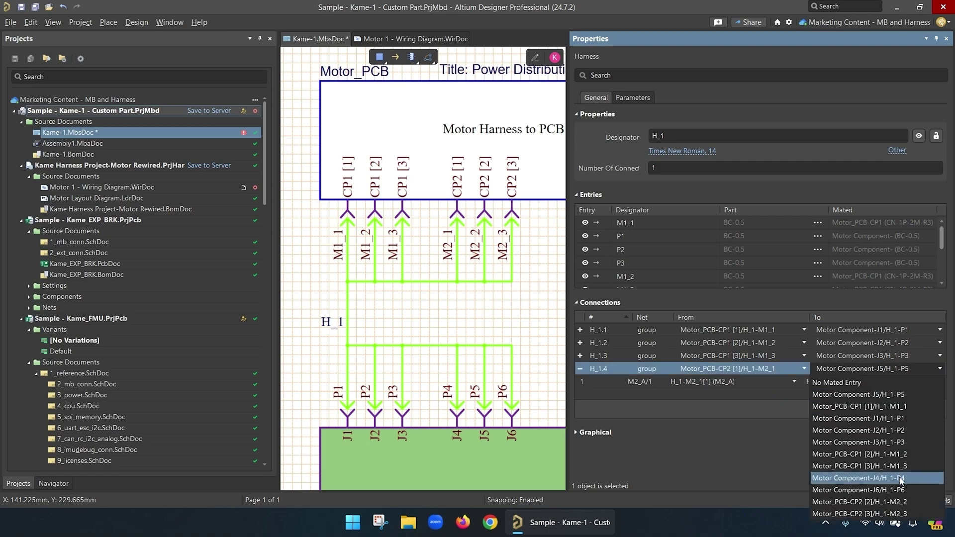
{"action": "left_click", "coordinate": [901, 480]}
Add group H_1.5 from CP2 pin 3 to J5/H_1-P5, plus a sixth group
{"action": "left_click", "coordinate": [881, 409]}
{"action": "left_click", "coordinate": [802, 382]}
{"action": "left_click", "coordinate": [935, 392]}
{"action": "left_click", "coordinate": [932, 393]}
{"action": "left_click", "coordinate": [871, 354]}
{"action": "left_click", "coordinate": [798, 393]}
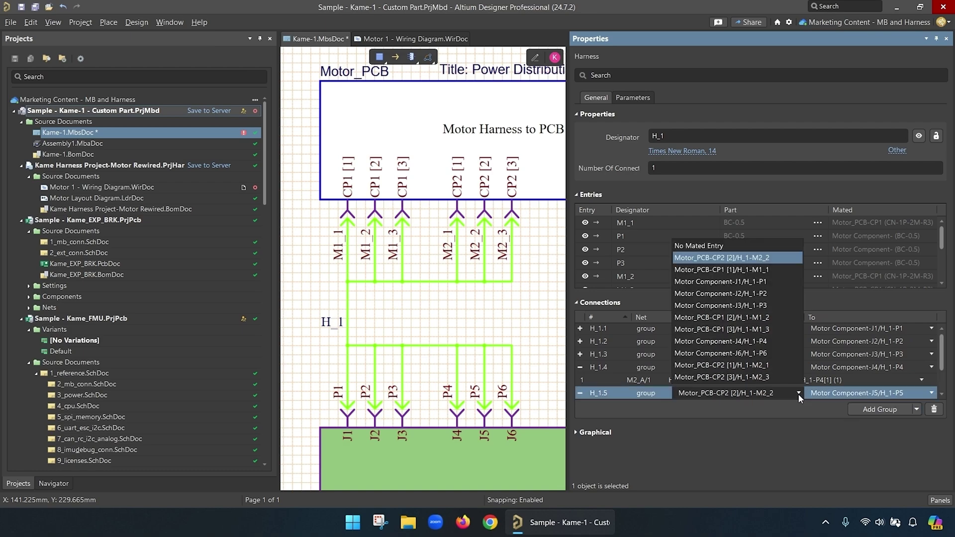
{"action": "left_click", "coordinate": [721, 377]}
{"action": "left_click", "coordinate": [932, 393]}
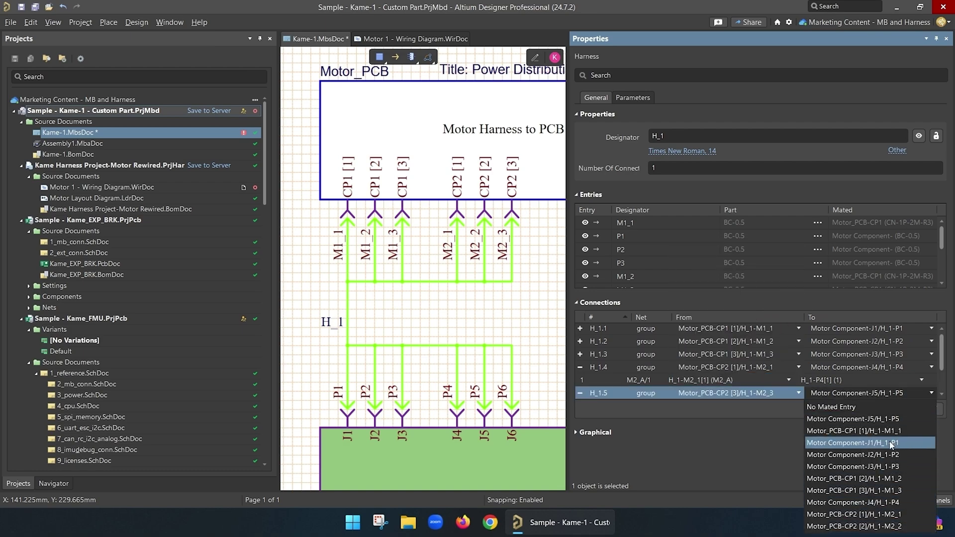
{"action": "left_click", "coordinate": [862, 418]}
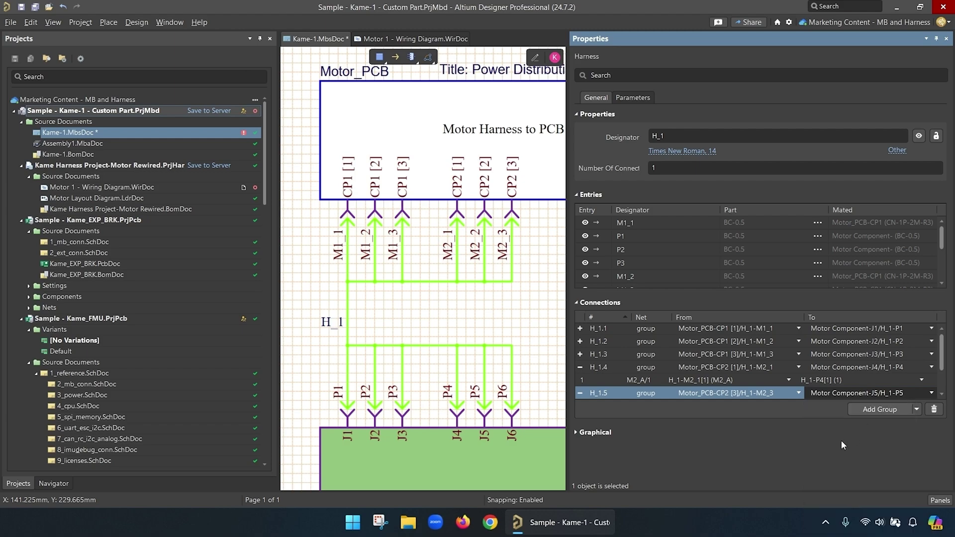
{"action": "left_click", "coordinate": [871, 412]}
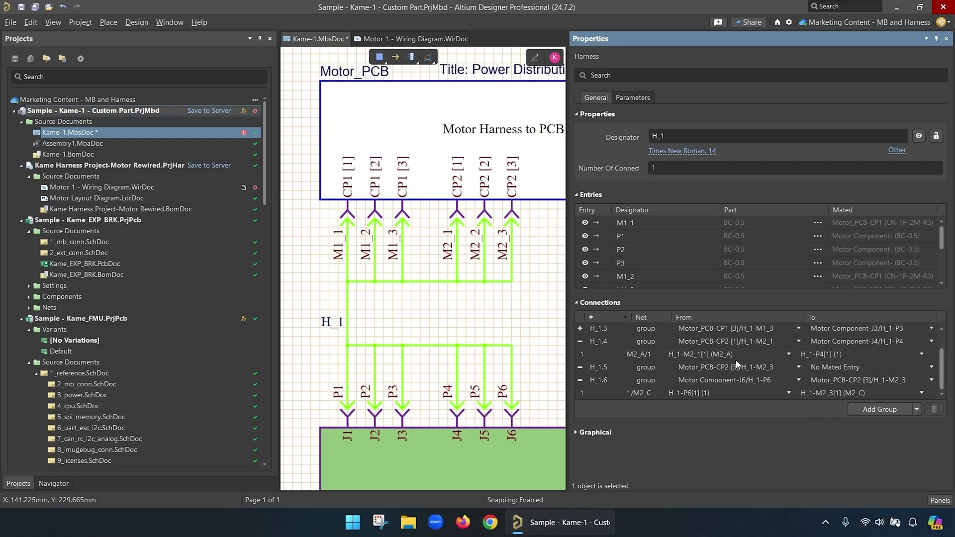
Collapse the group rows and map H_1.5 from CP2 pin 2 to J5/H_1-P5
{"action": "scroll", "coordinate": [741, 363], "scroll_direction": "up", "scroll_amount": 1}
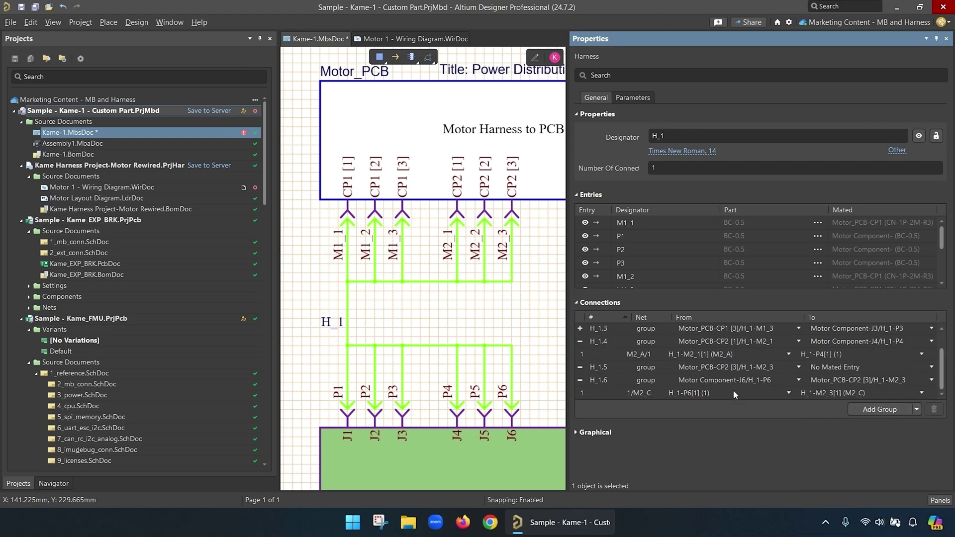
{"action": "left_click", "coordinate": [580, 354]}
{"action": "left_click", "coordinate": [580, 367]}
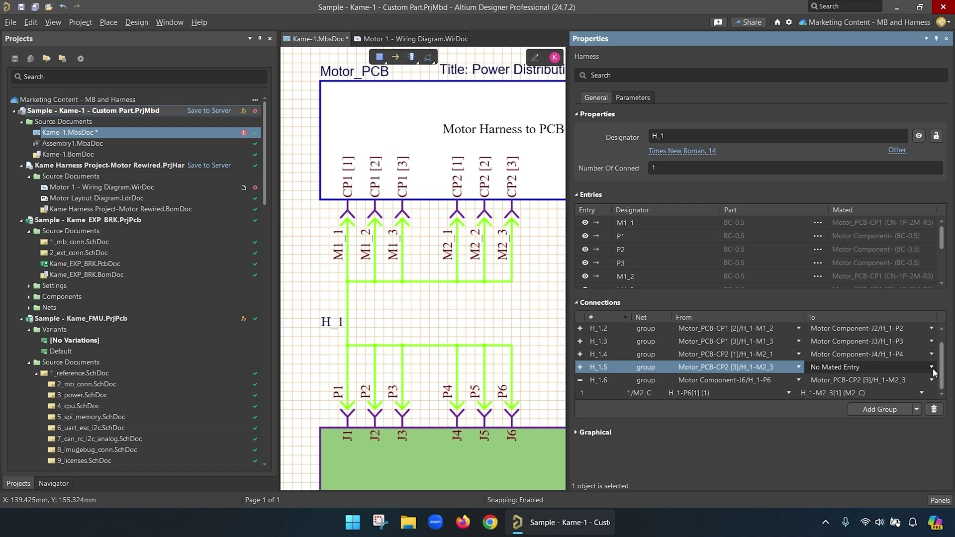
{"action": "left_click", "coordinate": [580, 380]}
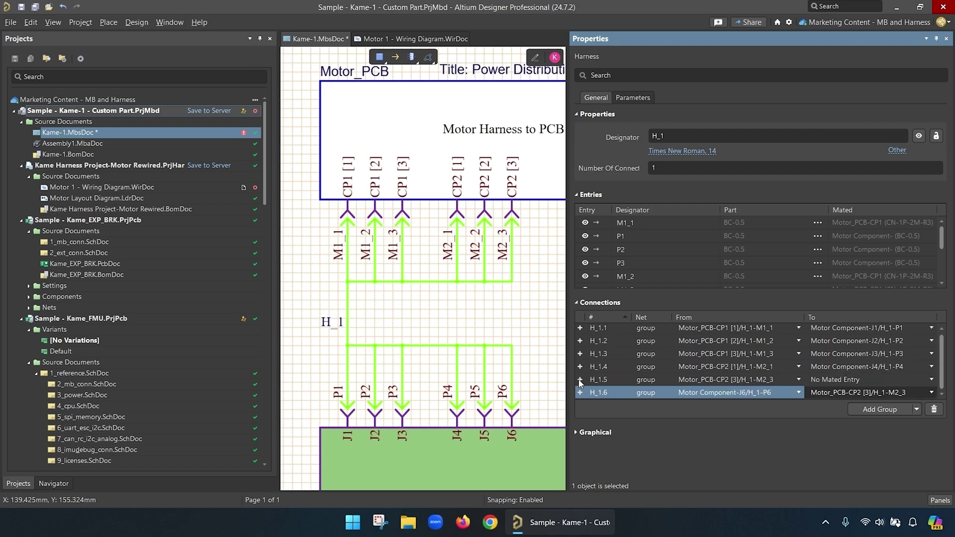
{"action": "left_click", "coordinate": [799, 379]}
{"action": "left_click", "coordinate": [791, 369]}
{"action": "left_click", "coordinate": [932, 381]}
{"action": "left_click", "coordinate": [856, 426]}
Map H_1.6 from CP2 pin 3 to J6/H_1-P6 and narrow the Properties panel
{"action": "left_click", "coordinate": [798, 393]}
{"action": "left_click", "coordinate": [799, 394]}
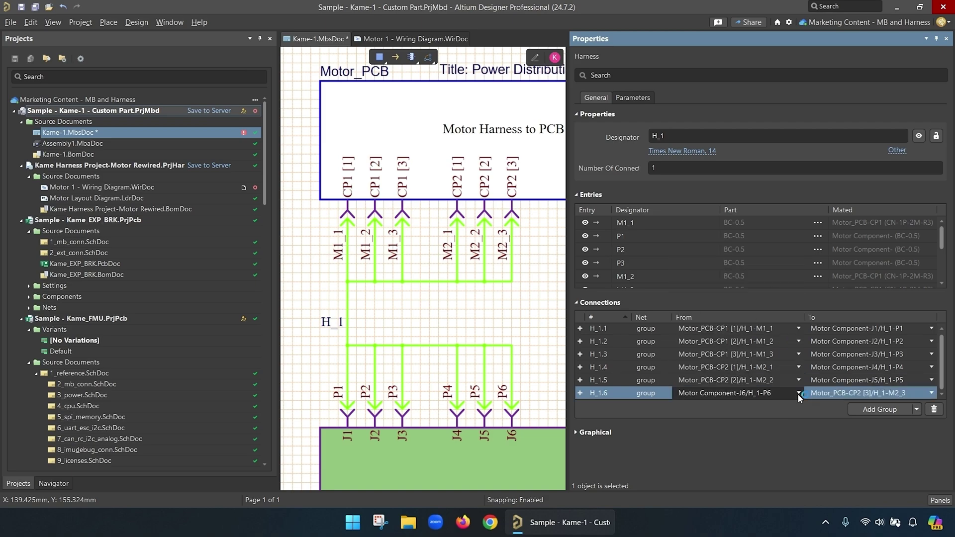
{"action": "left_click", "coordinate": [932, 393]}
{"action": "left_click", "coordinate": [913, 397]}
{"action": "left_click", "coordinate": [932, 394]}
{"action": "left_click", "coordinate": [846, 365]}
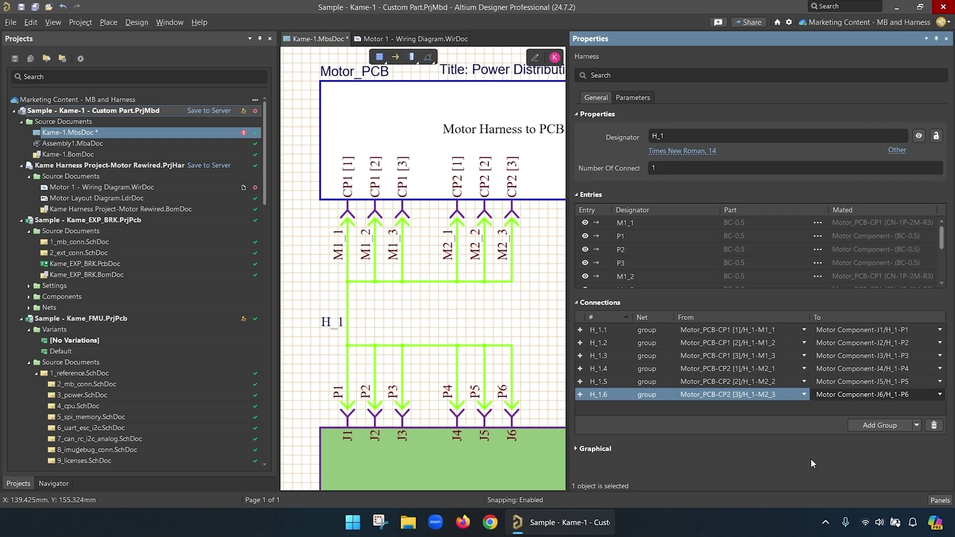
{"action": "left_click_drag", "start_coordinate": [568, 252], "coordinate": [724, 252]}
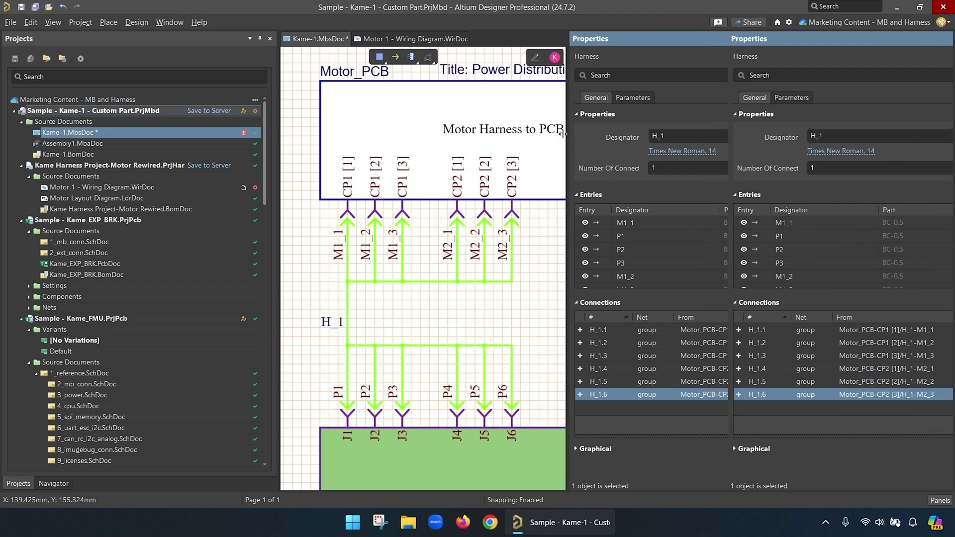
Compare the Motor 1 wiring diagram against Kame-1.MbsDoc and acknowledge the no-differences result
{"action": "left_click", "coordinate": [423, 39]}
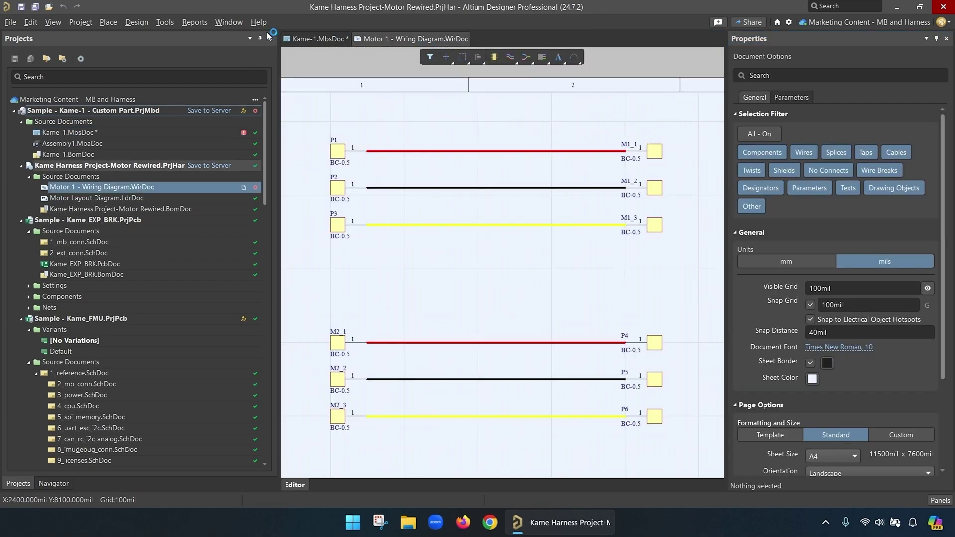
{"action": "left_click", "coordinate": [136, 22]}
{"action": "left_click", "coordinate": [147, 35]}
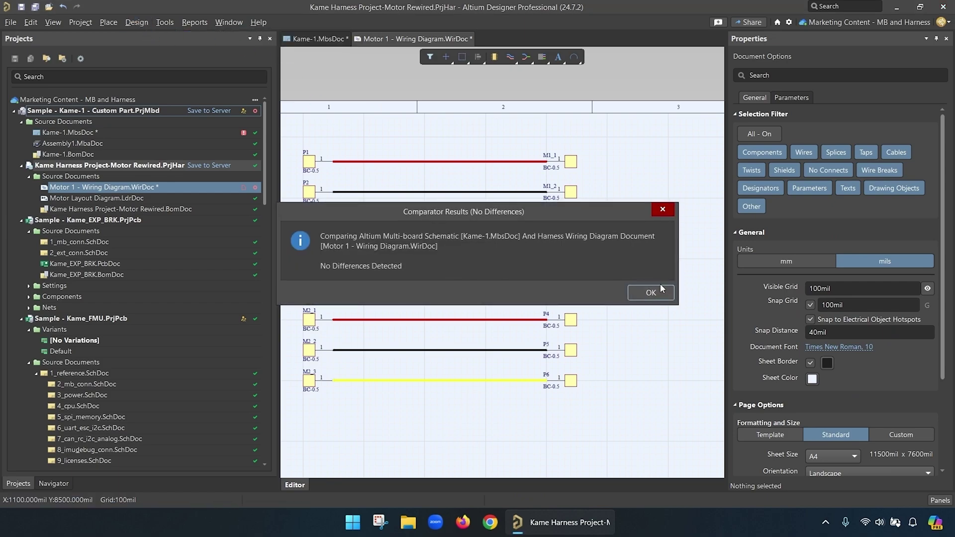
{"action": "left_click", "coordinate": [666, 293]}
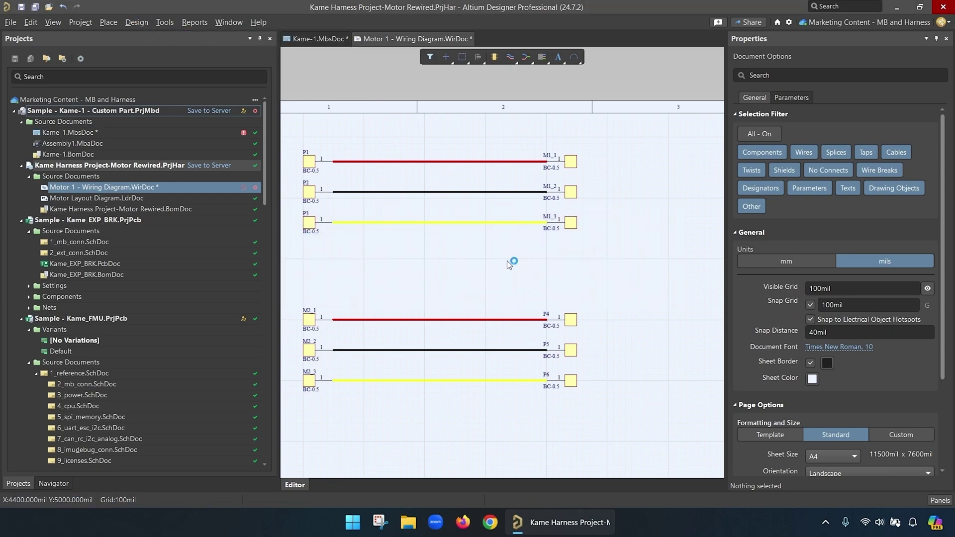
Delete the M2_3–P6 wire row and execute the resulting ECO changes
{"action": "left_click_drag", "start_coordinate": [601, 368], "coordinate": [300, 324]}
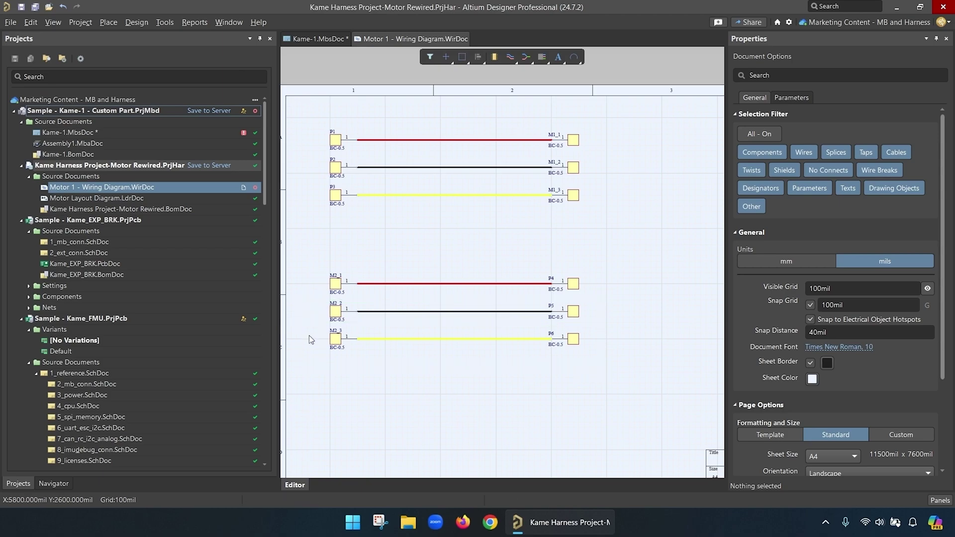
{"action": "key", "text": "Delete"}
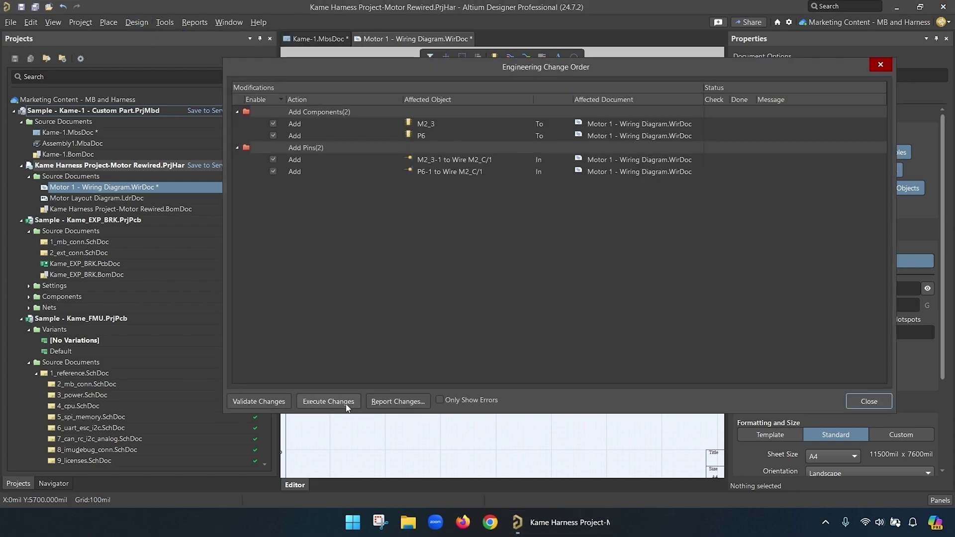
{"action": "left_click", "coordinate": [329, 401]}
{"action": "left_click", "coordinate": [870, 401]}
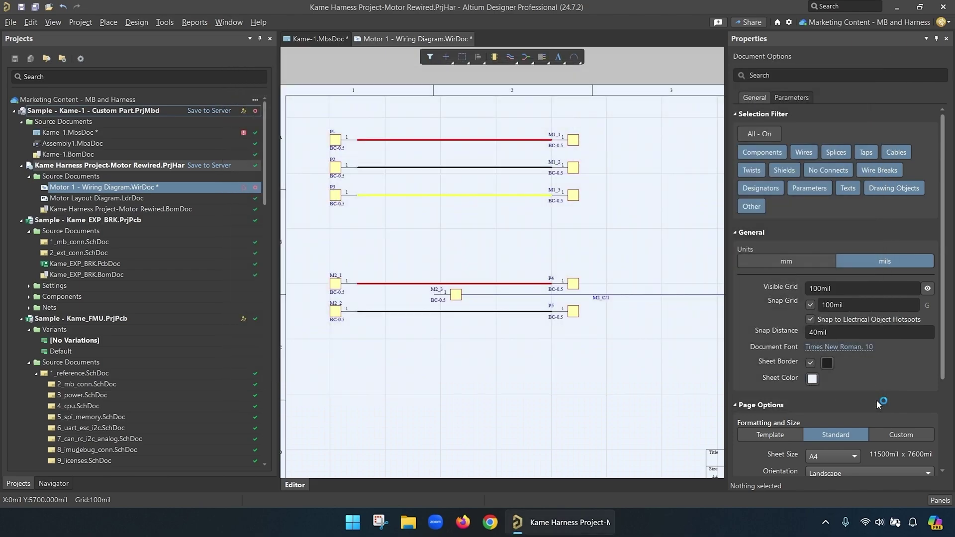
Place the restored M2_3 splice below M2_2 and reconnect its wire to P6
{"action": "left_click_drag", "start_coordinate": [458, 299], "coordinate": [355, 339]}
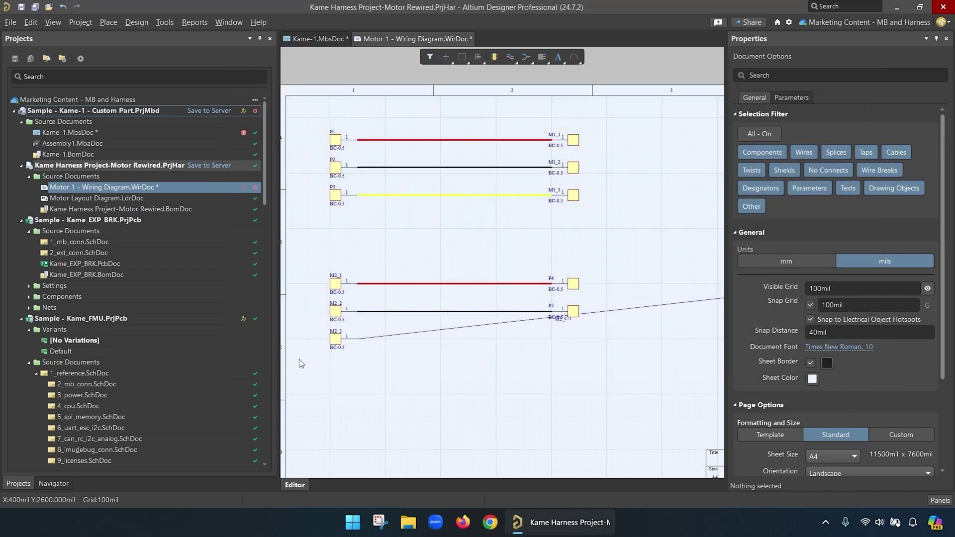
{"action": "scroll", "coordinate": [300, 360], "scroll_direction": "down", "scroll_amount": 2, "text": "ctrl"}
{"action": "left_click_drag", "start_coordinate": [618, 315], "coordinate": [475, 341]}
{"action": "scroll", "coordinate": [366, 346], "scroll_direction": "up", "scroll_amount": 3, "text": "ctrl"}
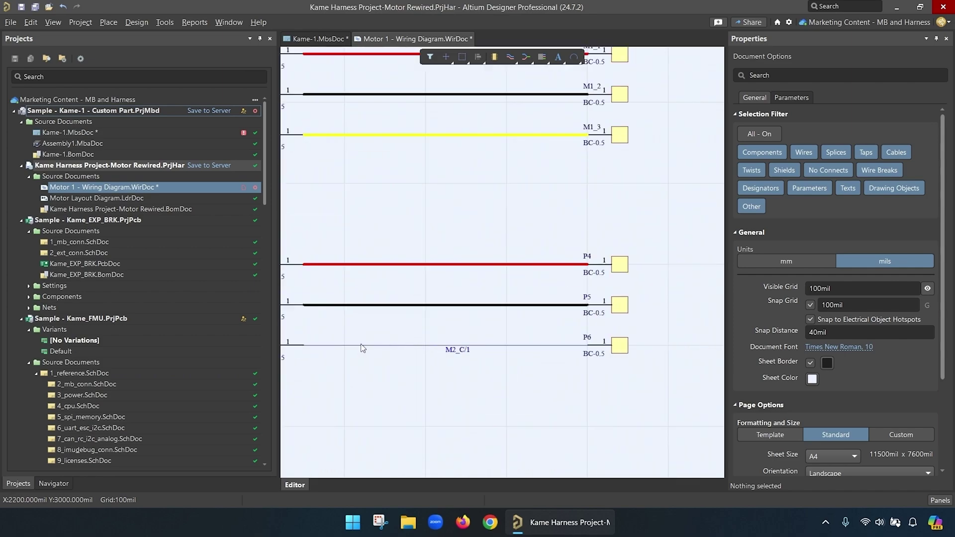
{"action": "scroll", "coordinate": [363, 348], "scroll_direction": "down", "scroll_amount": 2, "text": "ctrl"}
Copy the yellow P3–M1_3 wire onto the M2_3 row and save the diagram
{"action": "left_click", "coordinate": [488, 190]}
{"action": "left_click_drag", "start_coordinate": [361, 190], "coordinate": [362, 350]}
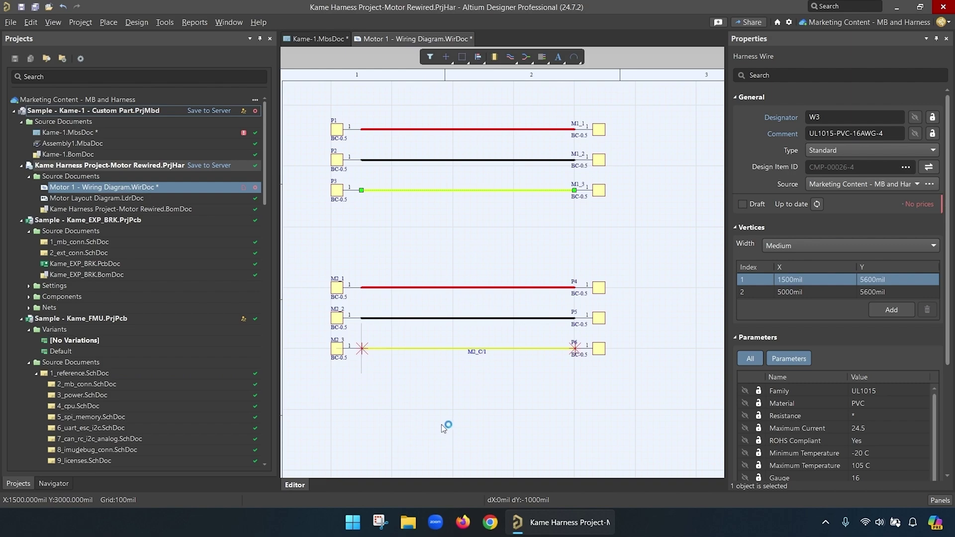
{"action": "left_click", "coordinate": [360, 248]}
{"action": "key", "text": "ctrl+s"}
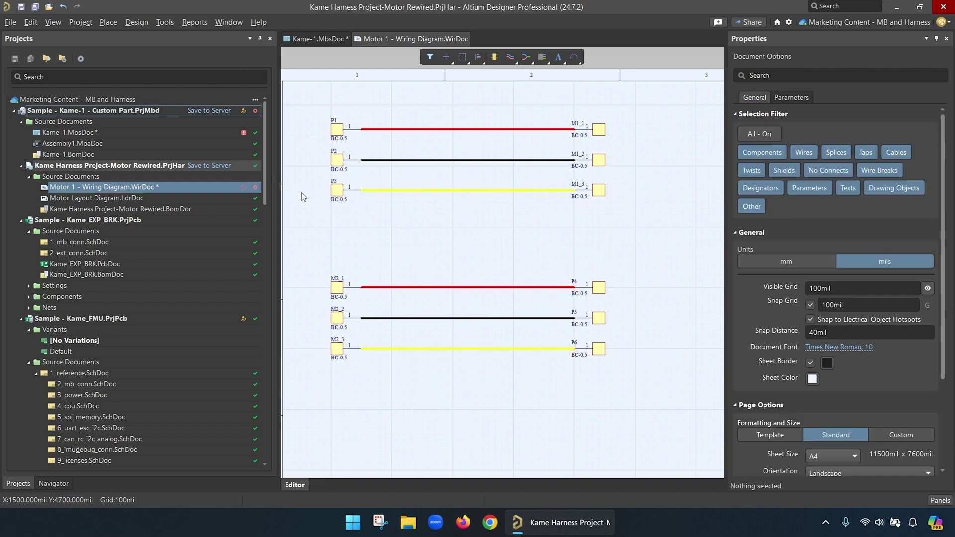
Compare the diagram with the multi-board schematic, confirm 'No Differences', and switch to Kame-1.MbsDoc
{"action": "left_click", "coordinate": [132, 26]}
{"action": "left_click", "coordinate": [351, 50]}
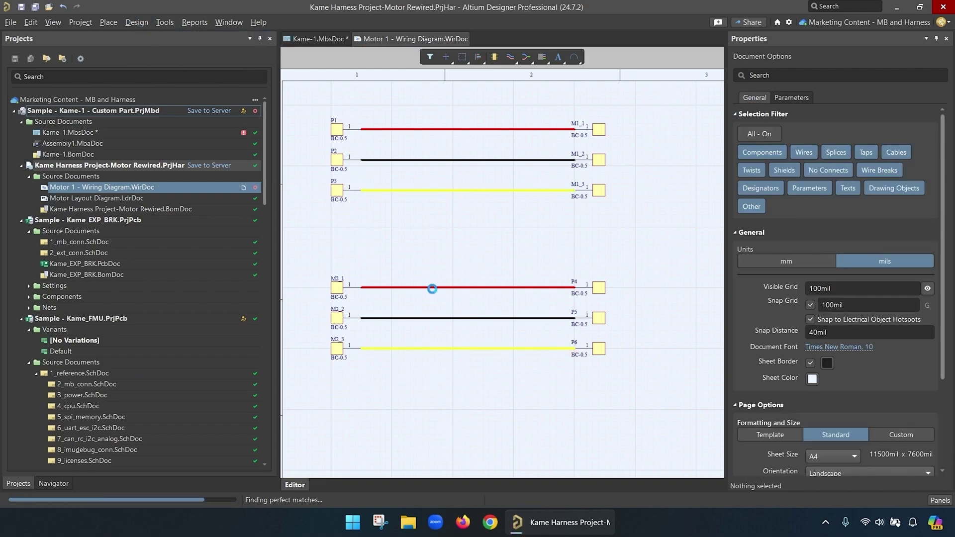
{"action": "left_click", "coordinate": [648, 292]}
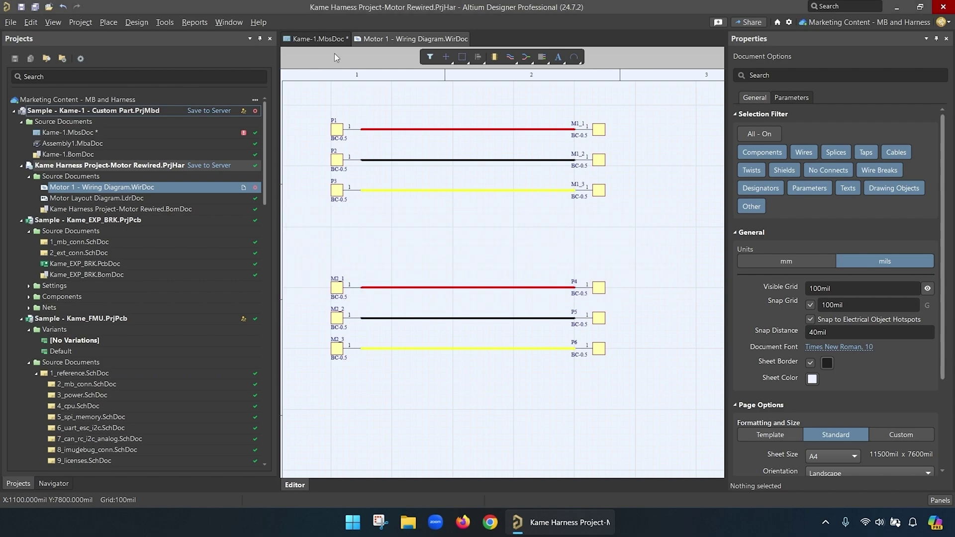
{"action": "left_click", "coordinate": [318, 39]}
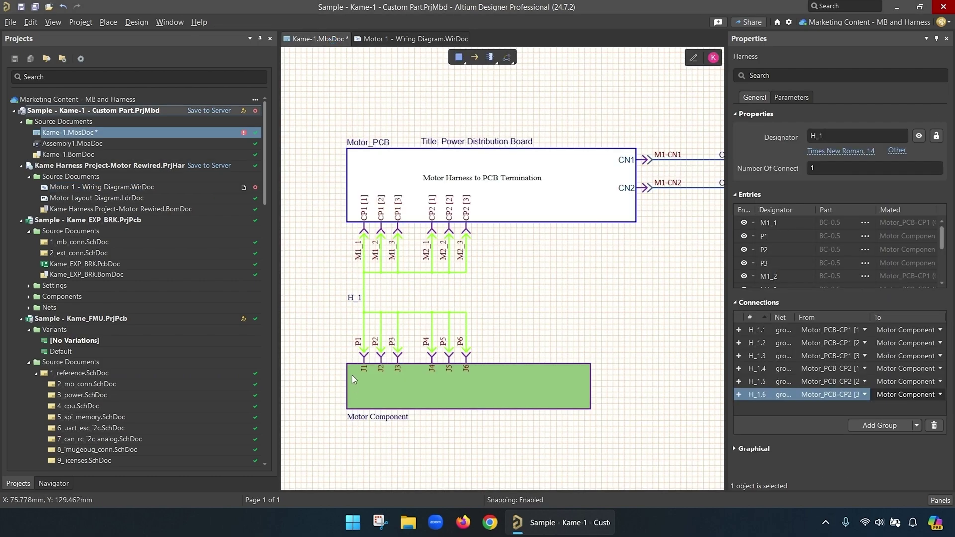